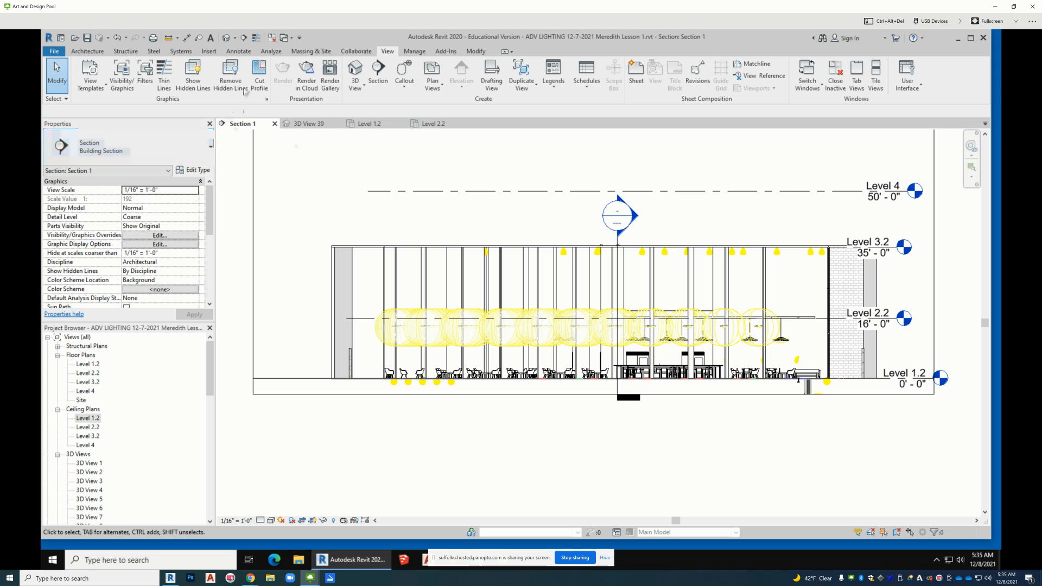
# Open the default 3D view of the lighting model
pyautogui.click(226, 37)
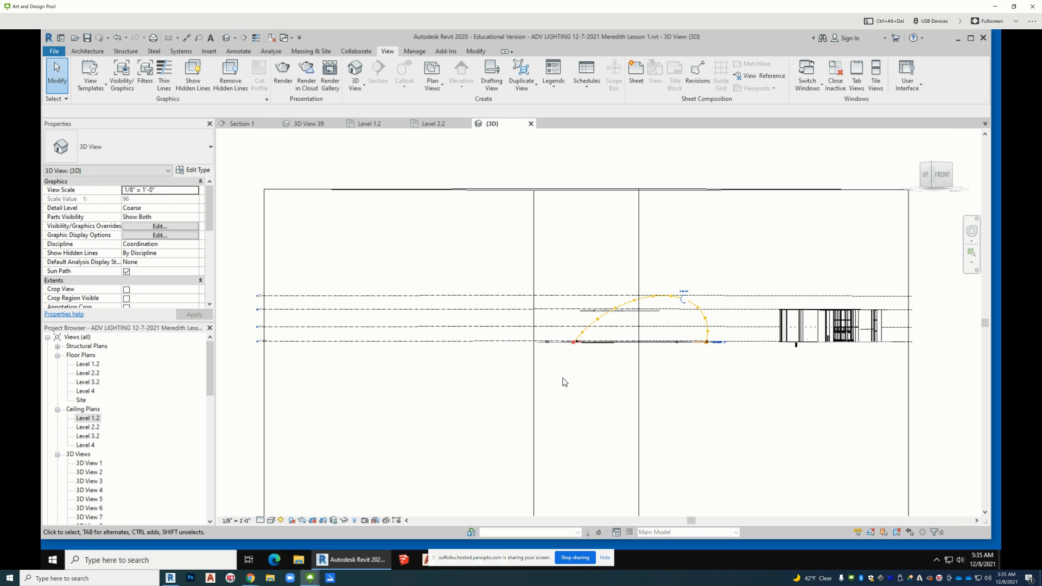
pyautogui.scroll(-1, 538, 301)
pyautogui.scroll(-1, 573, 291)
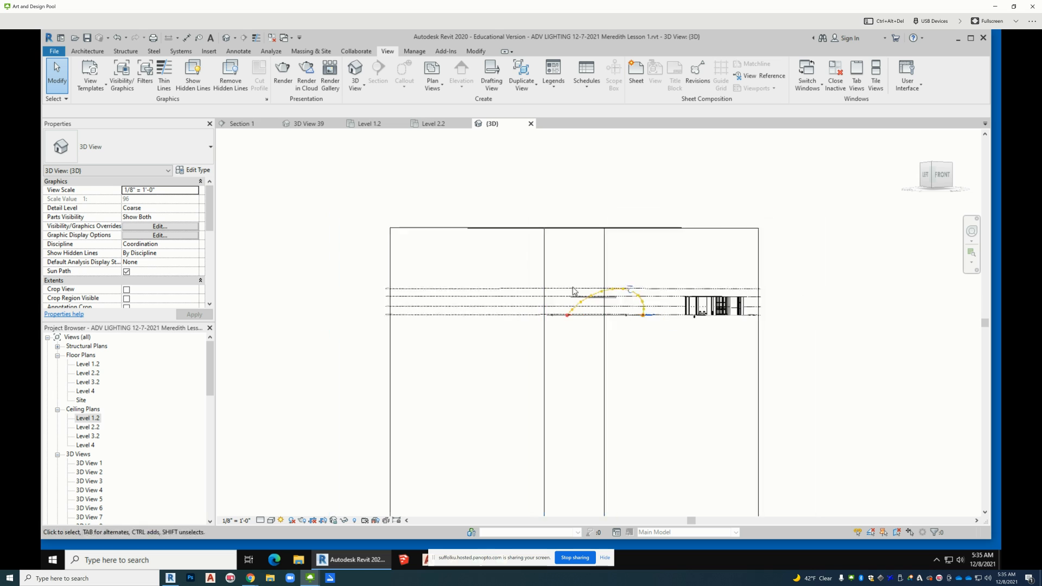
pyautogui.click(281, 520)
pyautogui.click(320, 487)
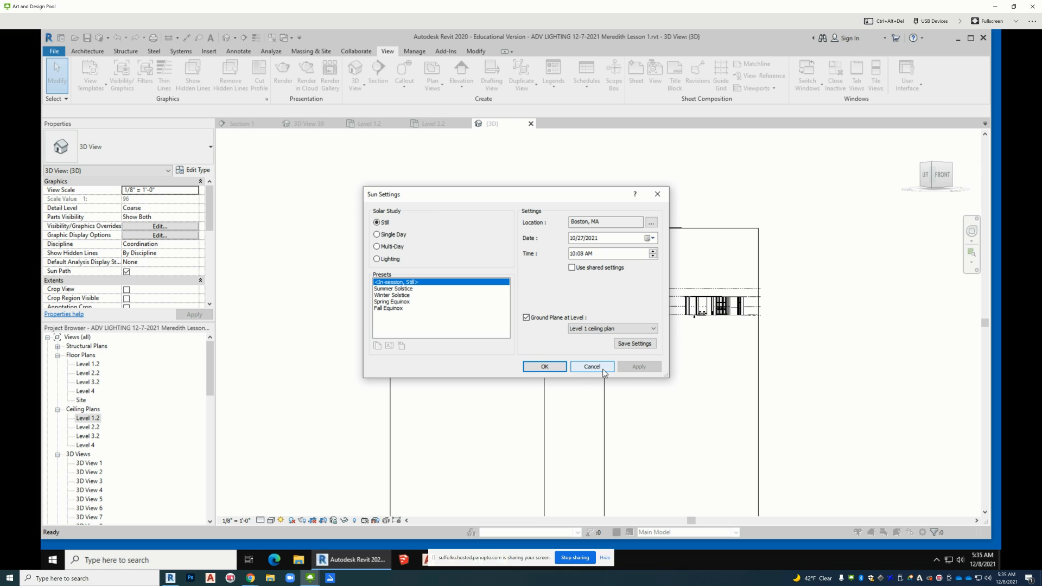
pyautogui.click(586, 367)
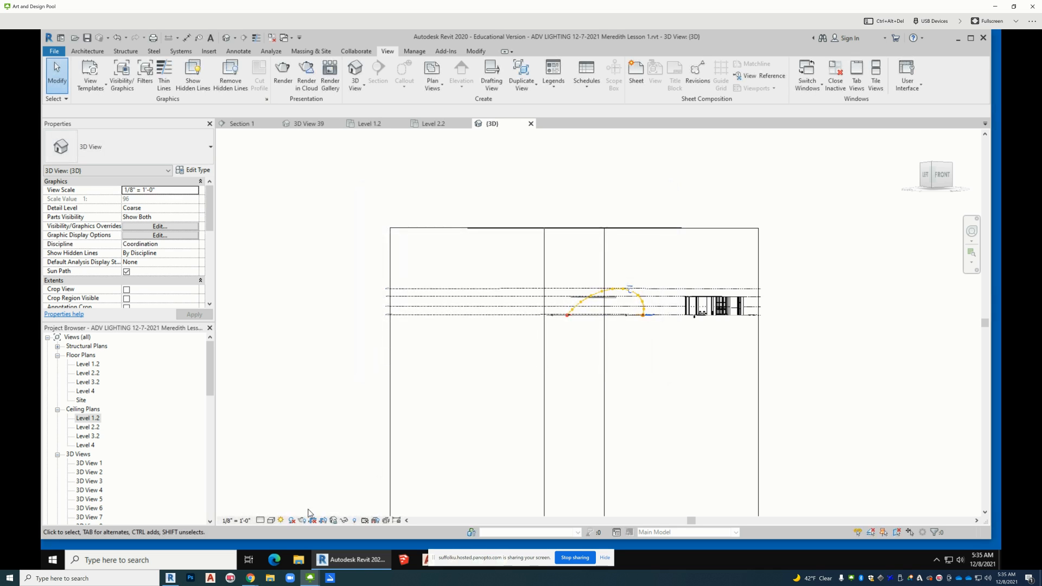
# Turn off the sun path in the 3D view
pyautogui.click(281, 520)
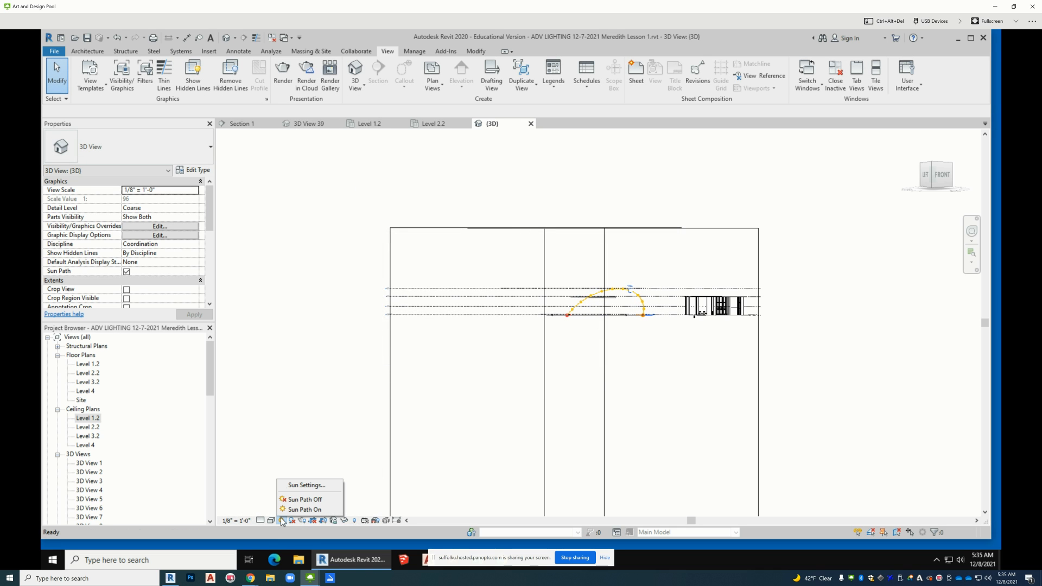
pyautogui.click(305, 509)
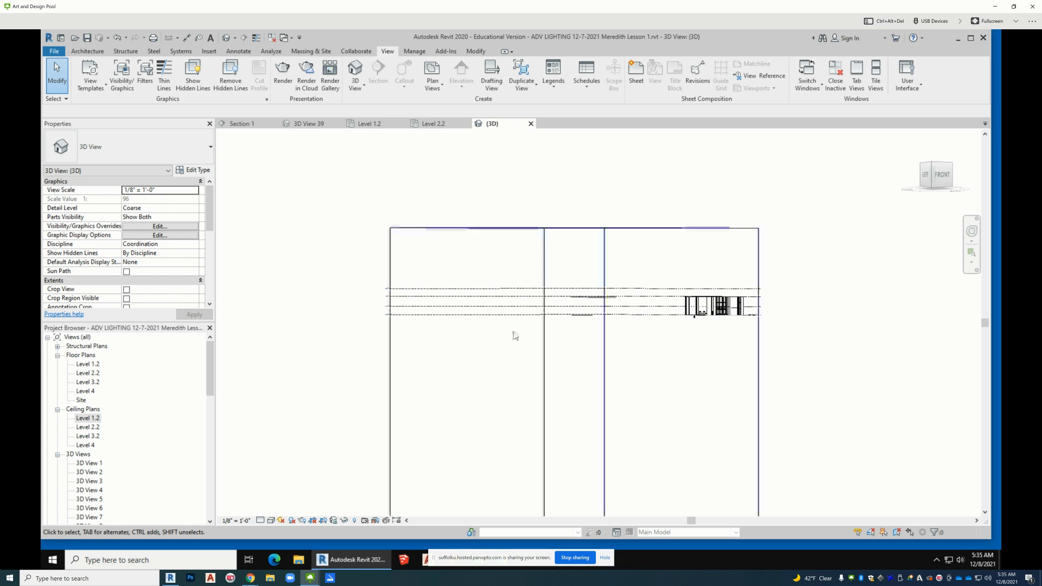
# Select the section box around the model and raise its bottom face until it lies closer below the building
pyautogui.scroll(-3, 515, 335)
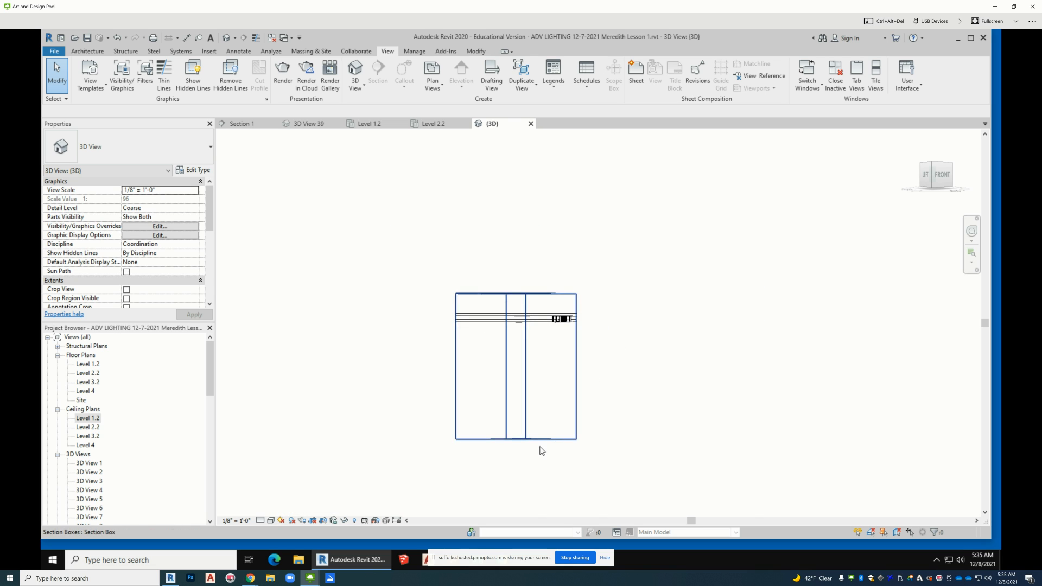
pyautogui.scroll(6, 528, 456)
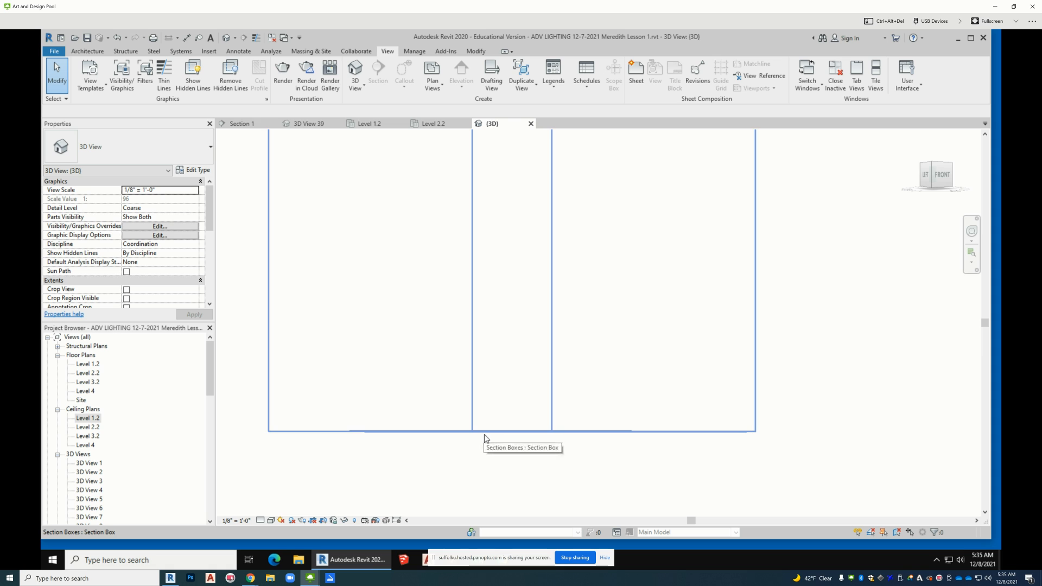
pyautogui.scroll(-5, 485, 437)
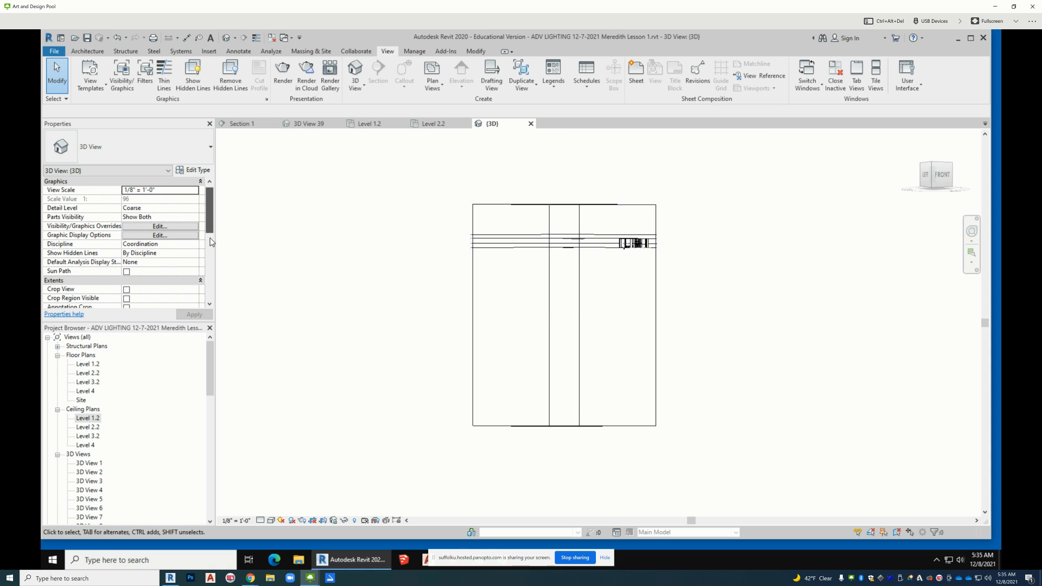
pyautogui.scroll(-3, 211, 241)
pyautogui.scroll(-2, 624, 301)
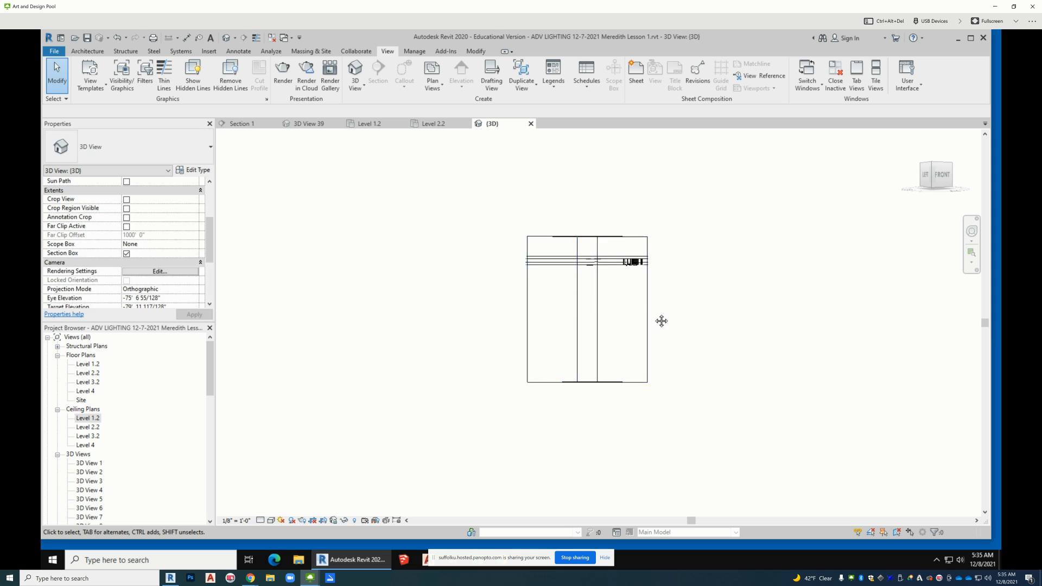
pyautogui.keyDown('shift'); pyautogui.moveTo(663, 328); pyautogui.dragTo(679, 400, button='middle'); pyautogui.keyUp('shift')
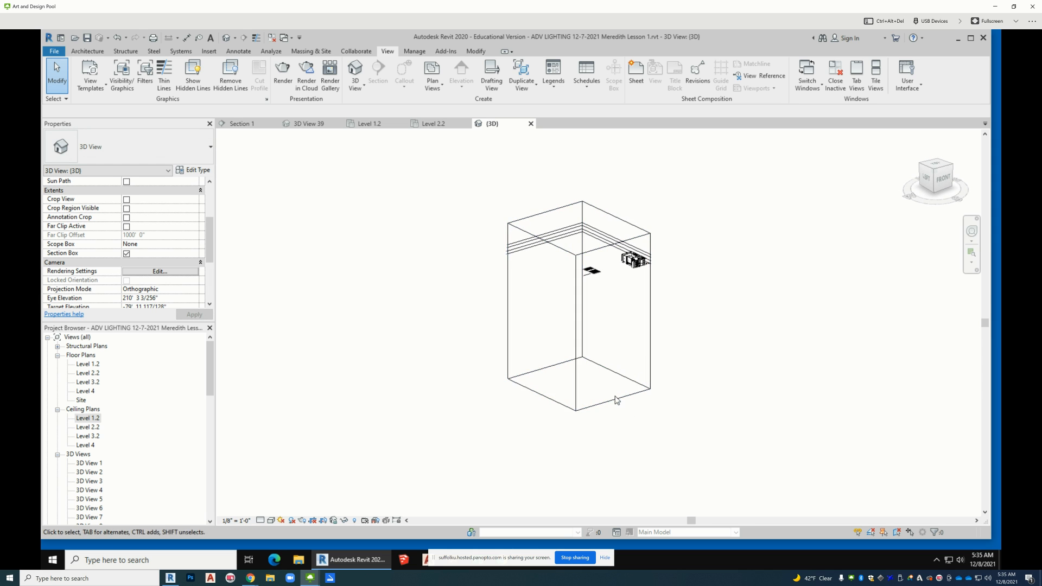
pyautogui.click(617, 399)
pyautogui.moveTo(579, 384); pyautogui.dragTo(599, 257)
# Lower the section box's top face to just above the uppermost level line and pull one long side in to cut through the building
pyautogui.scroll(5, 628, 233)
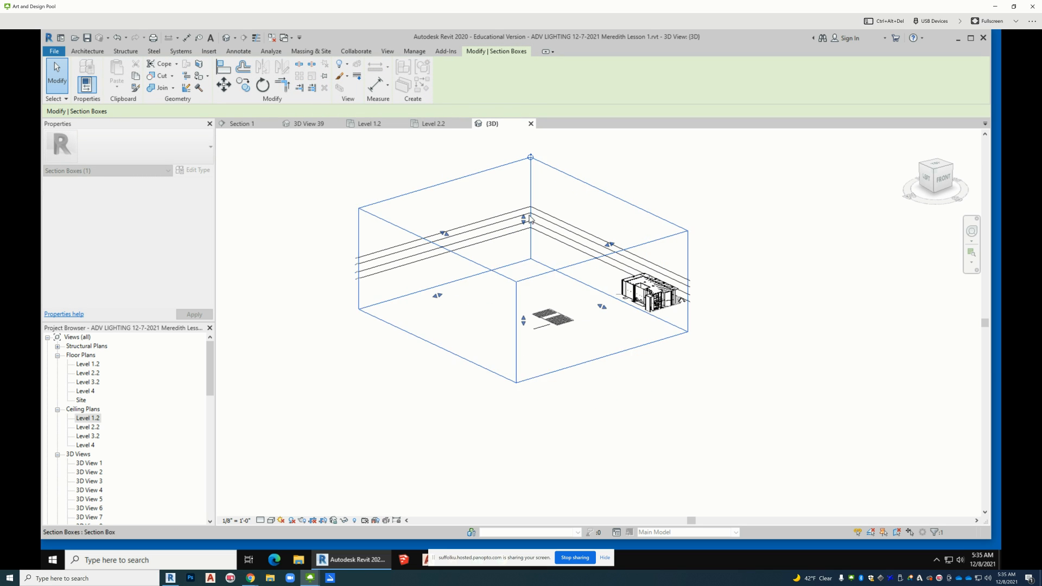
pyautogui.click(644, 181)
pyautogui.click(604, 193)
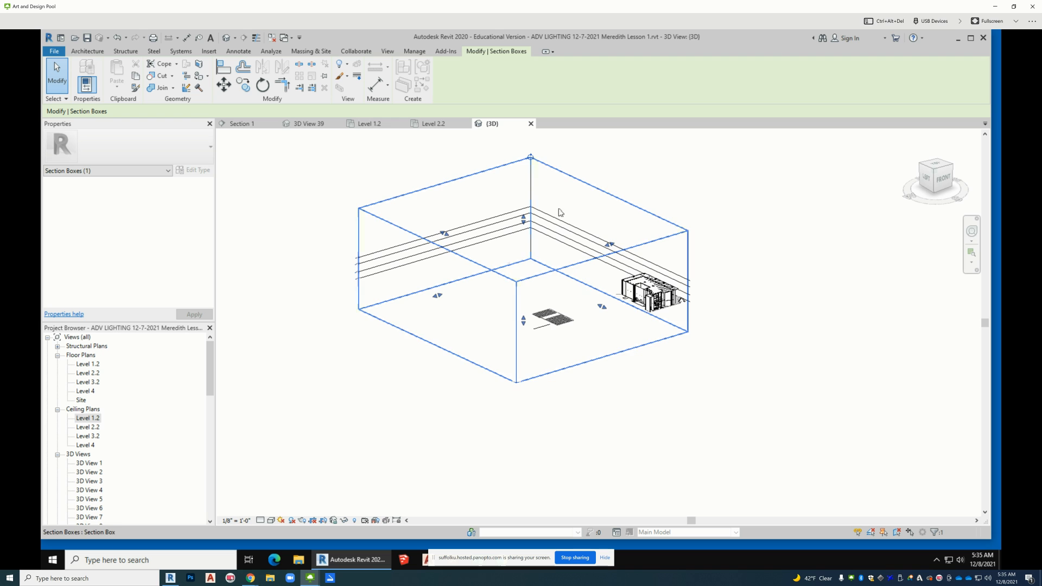
pyautogui.moveTo(523, 219); pyautogui.dragTo(545, 266)
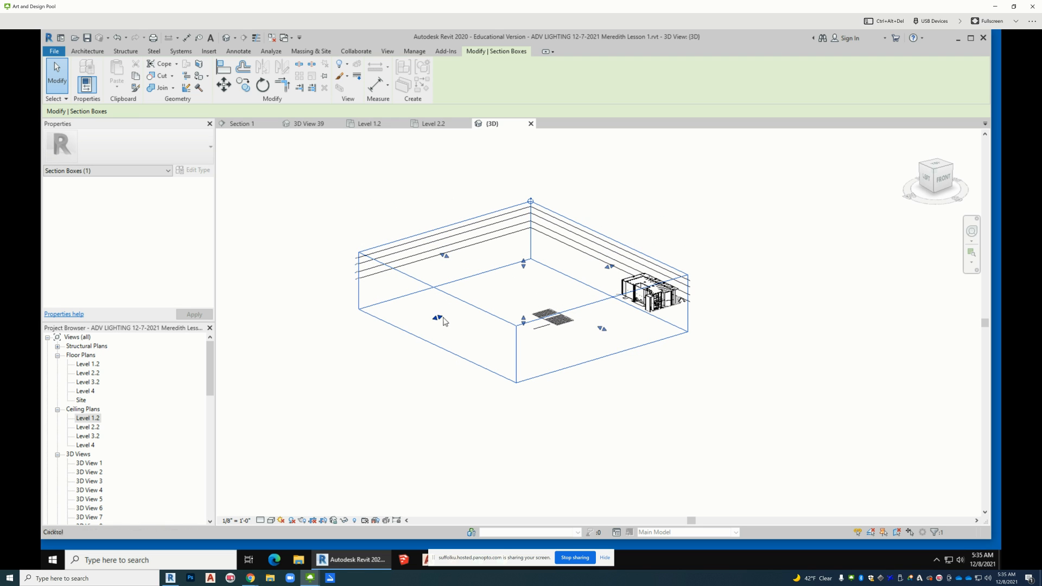
pyautogui.moveTo(442, 320); pyautogui.dragTo(585, 271)
pyautogui.scroll(2, 667, 300)
pyautogui.scroll(1, 689, 376)
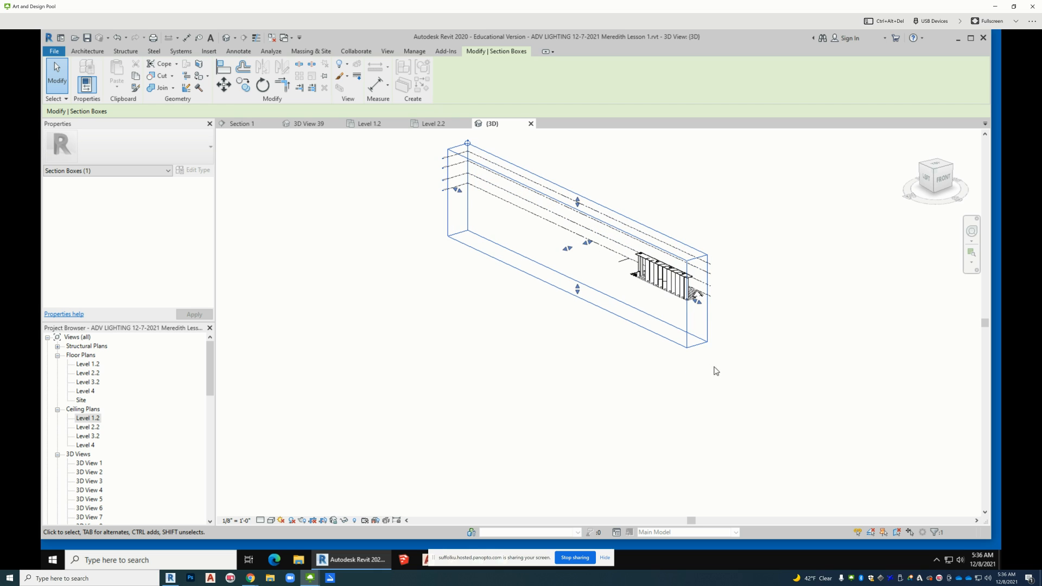
pyautogui.scroll(-1, 544, 374)
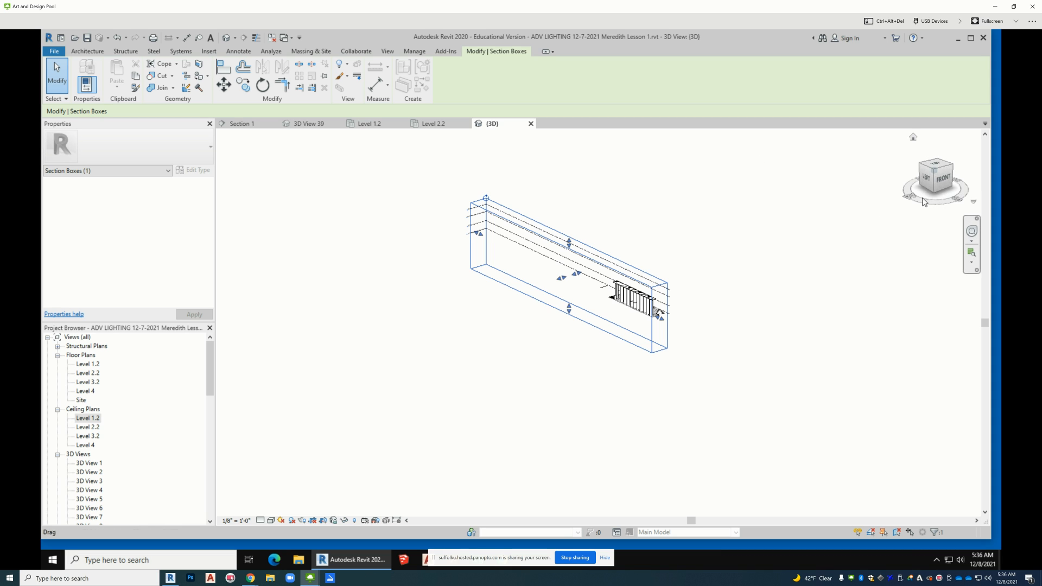
# Orient the 3D view to Section: Section 1
pyautogui.rightClick(927, 181)
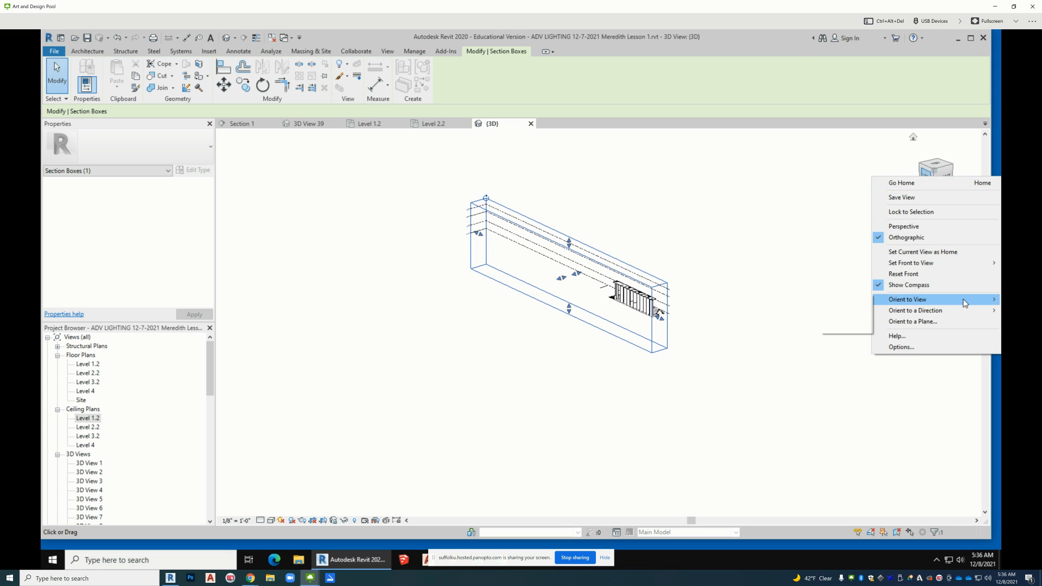
pyautogui.moveTo(965, 303)
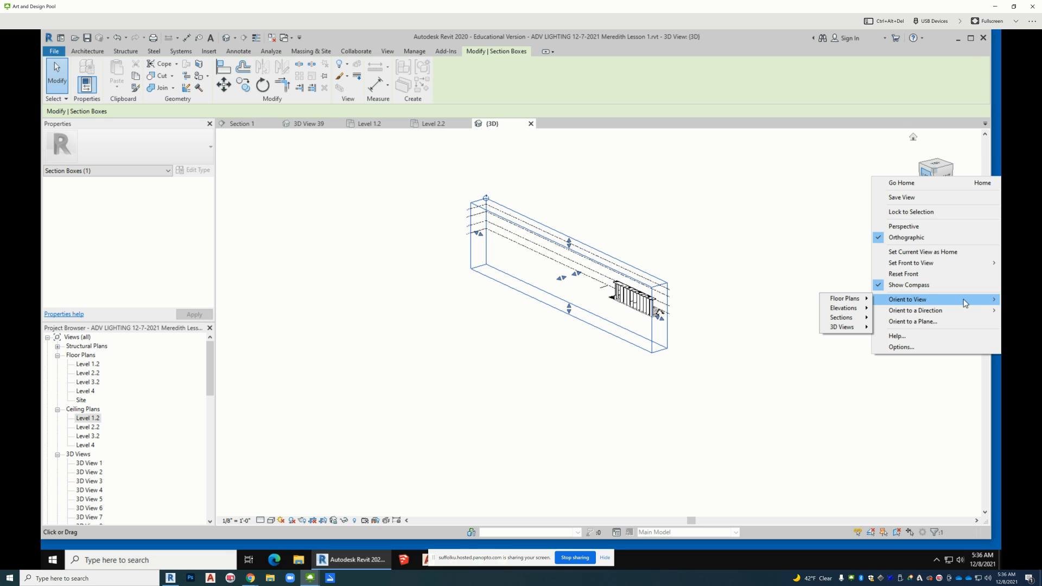
pyautogui.moveTo(863, 320)
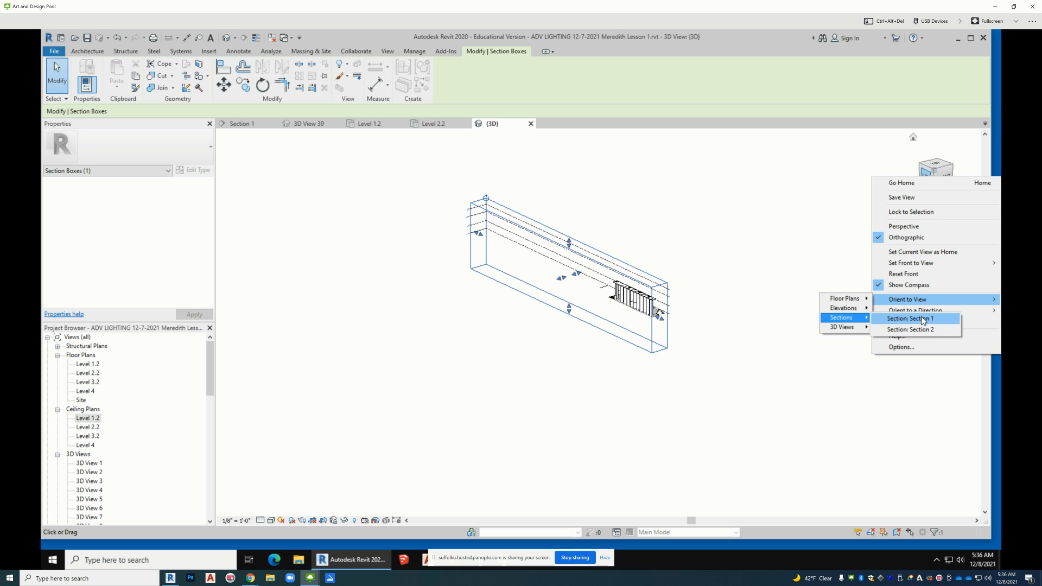
pyautogui.click(923, 319)
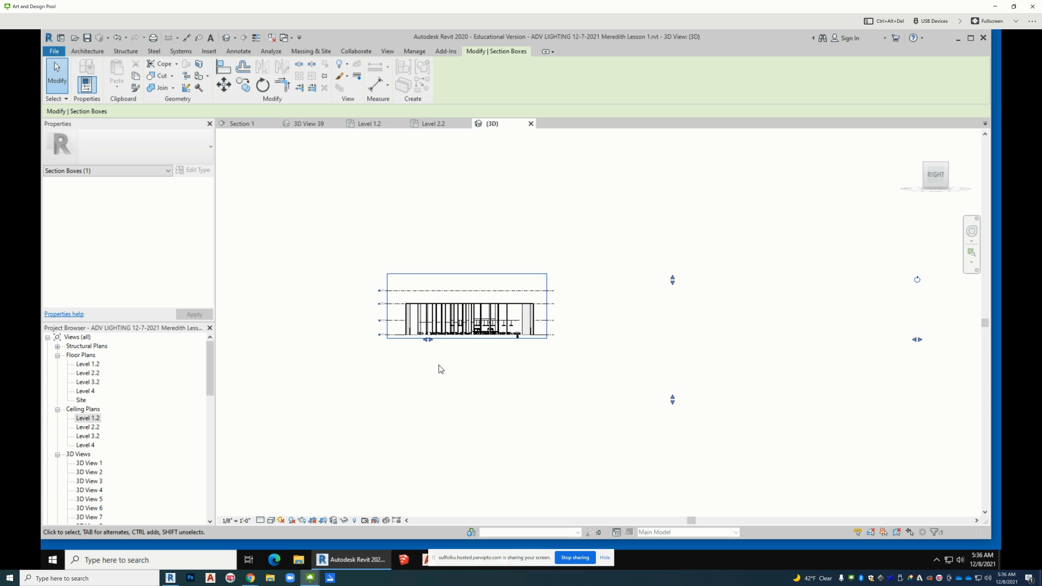
# Frame the cut building in 3D from its glazed long side at a shallow downward angle, with the whole interior in view
pyautogui.keyDown('shift'); pyautogui.moveTo(439, 365); pyautogui.dragTo(388, 479, button='middle'); pyautogui.keyUp('shift')
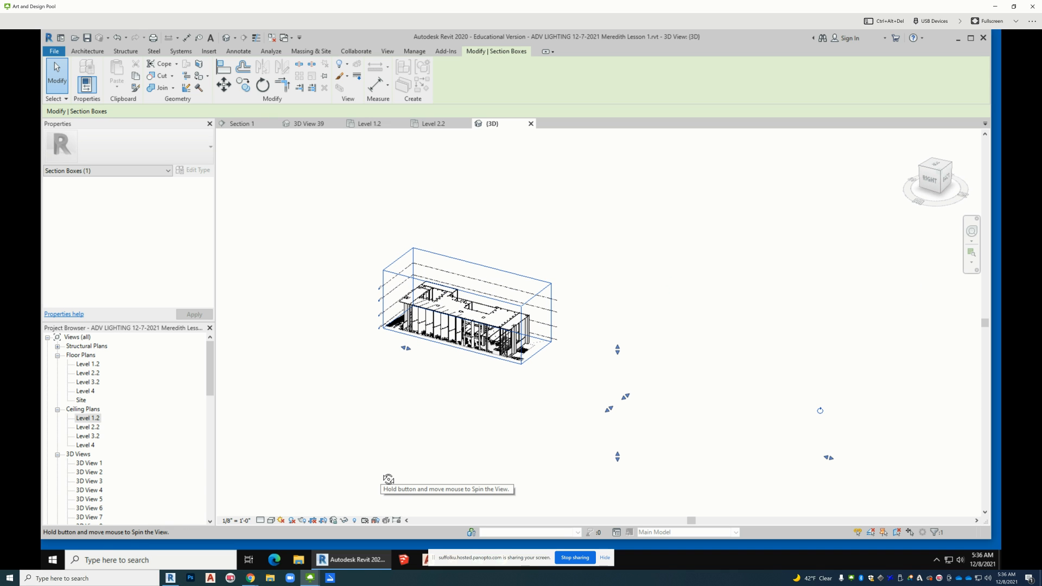
pyautogui.scroll(2, 350, 434)
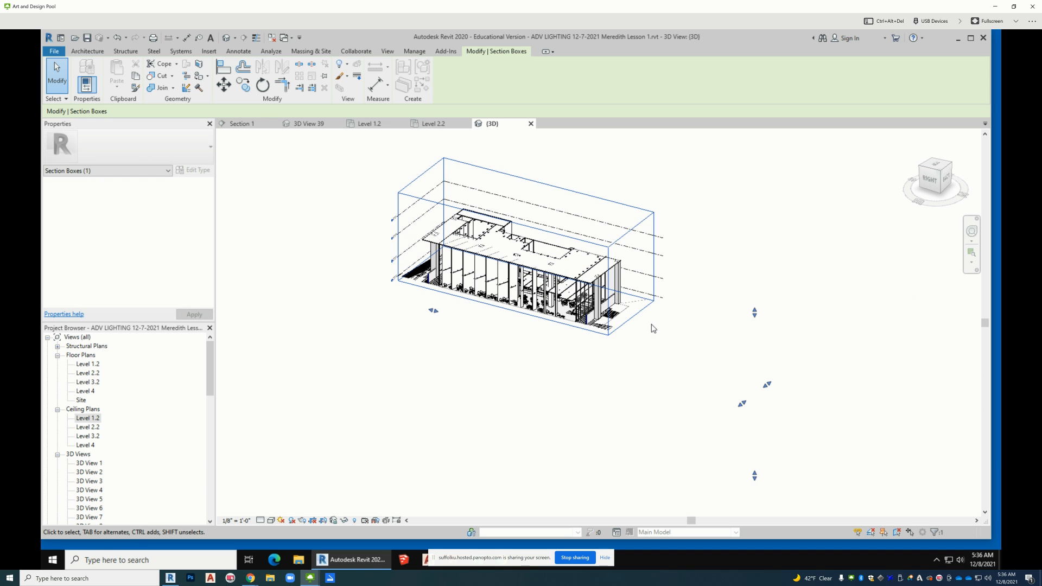
pyautogui.keyDown('shift'); pyautogui.moveTo(652, 337); pyautogui.dragTo(779, 368, button='middle'); pyautogui.keyUp('shift')
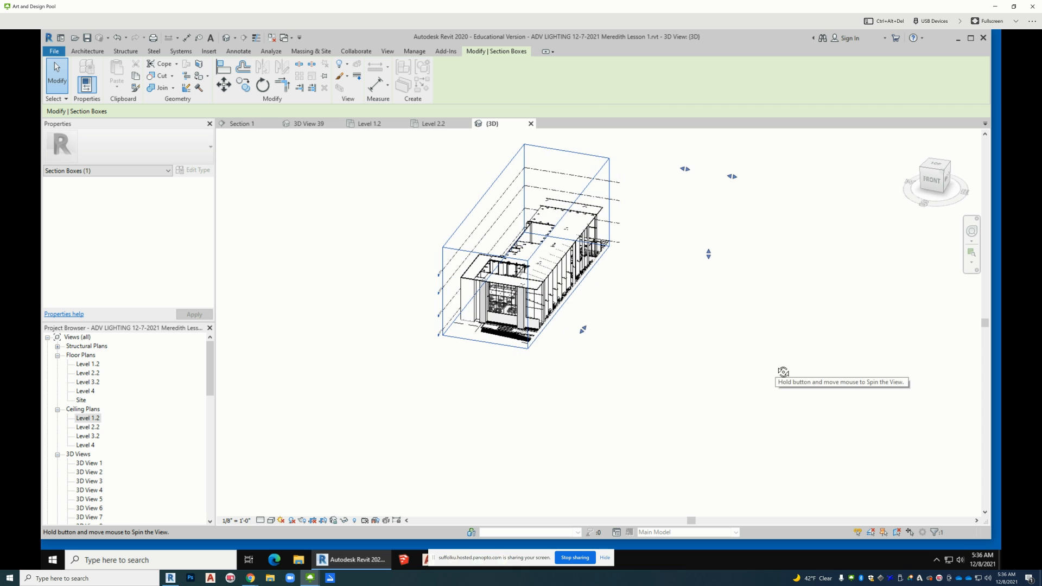
pyautogui.scroll(3, 543, 383)
pyautogui.scroll(-2, 549, 422)
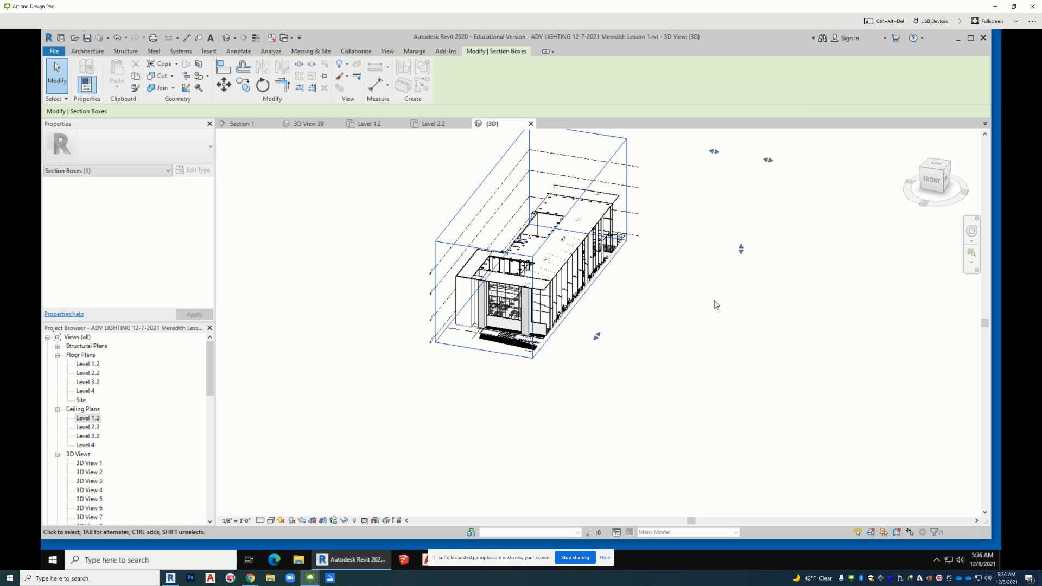
pyautogui.keyDown('shift'); pyautogui.moveTo(686, 339); pyautogui.dragTo(545, 233, button='middle'); pyautogui.keyUp('shift')
pyautogui.scroll(5, 545, 233)
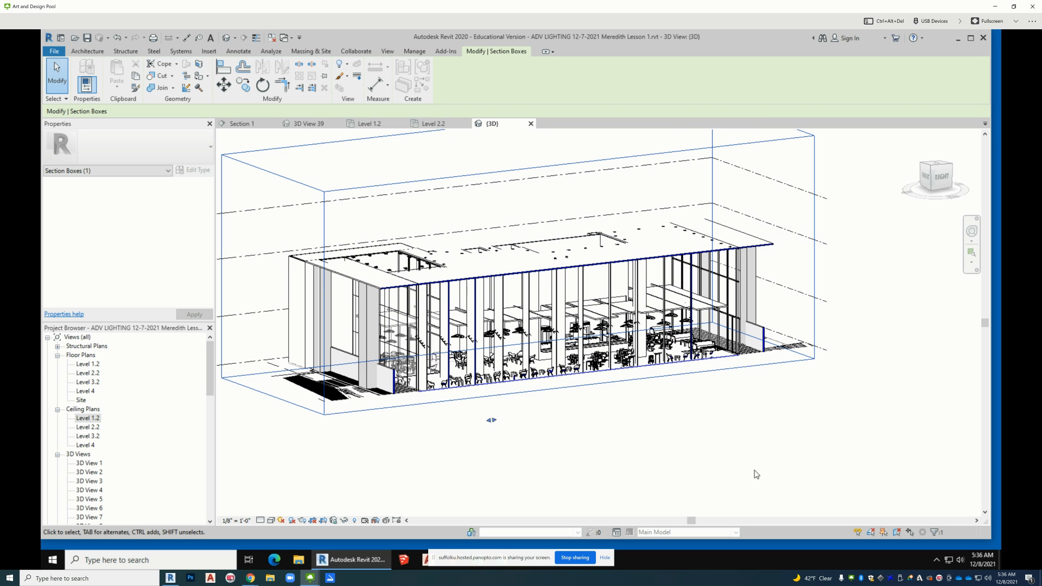
pyautogui.scroll(-2, 691, 483)
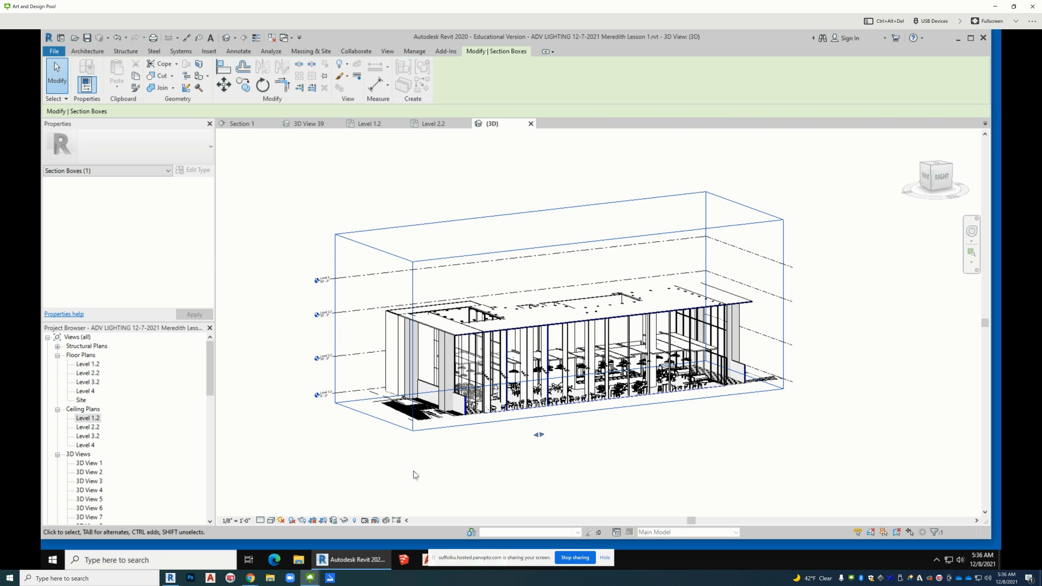
pyautogui.scroll(2, 417, 476)
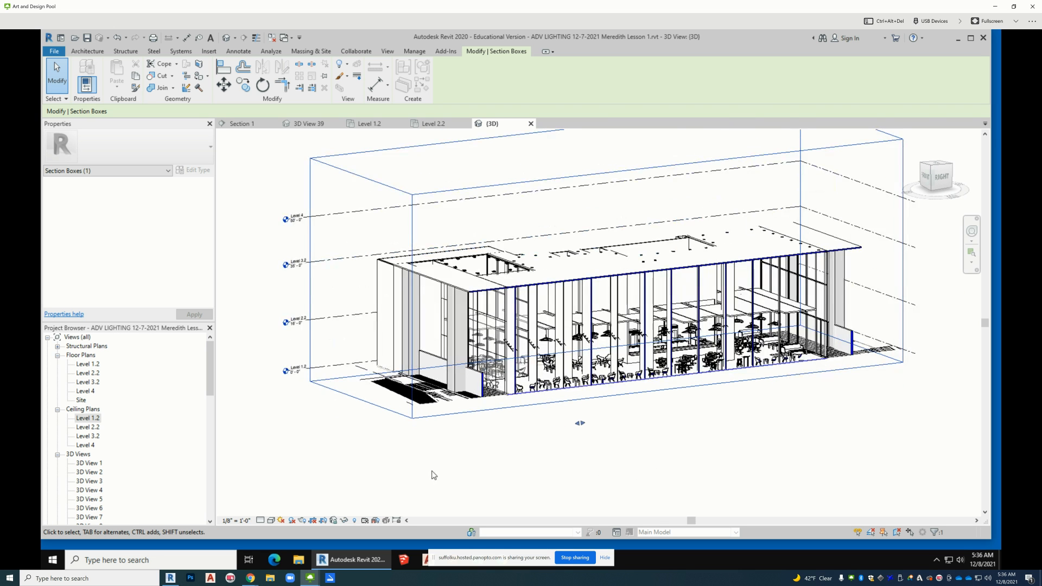
# Render the 3D view at Draft quality with the Interior: Artificial only lighting scheme
pyautogui.click(302, 521)
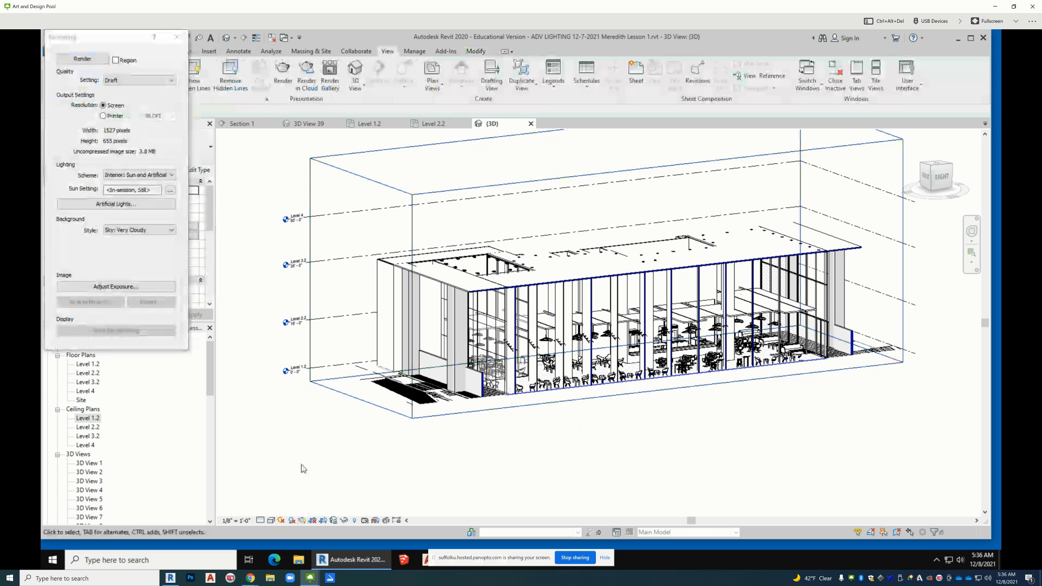
pyautogui.click(117, 176)
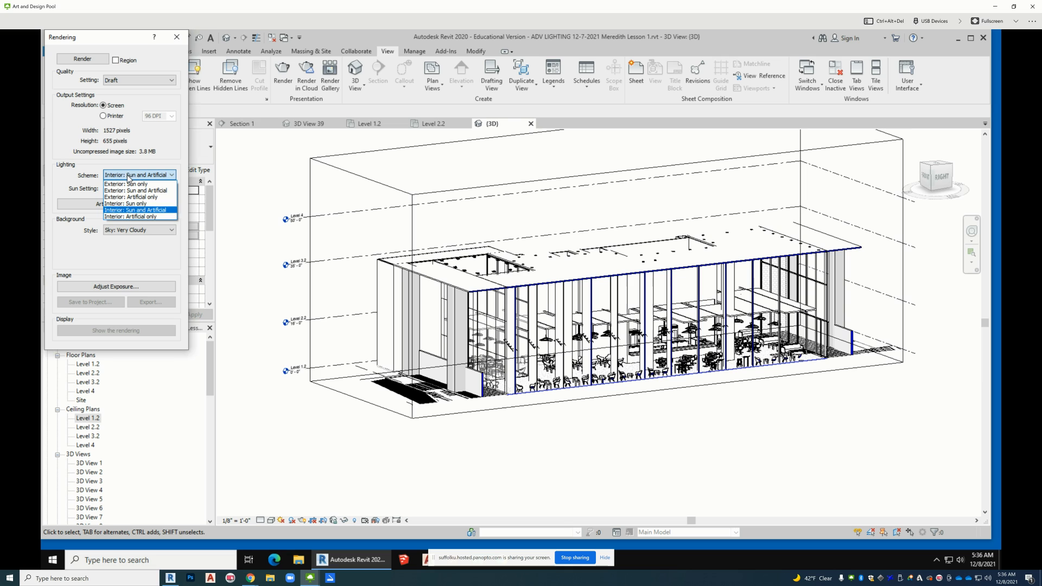
pyautogui.click(151, 217)
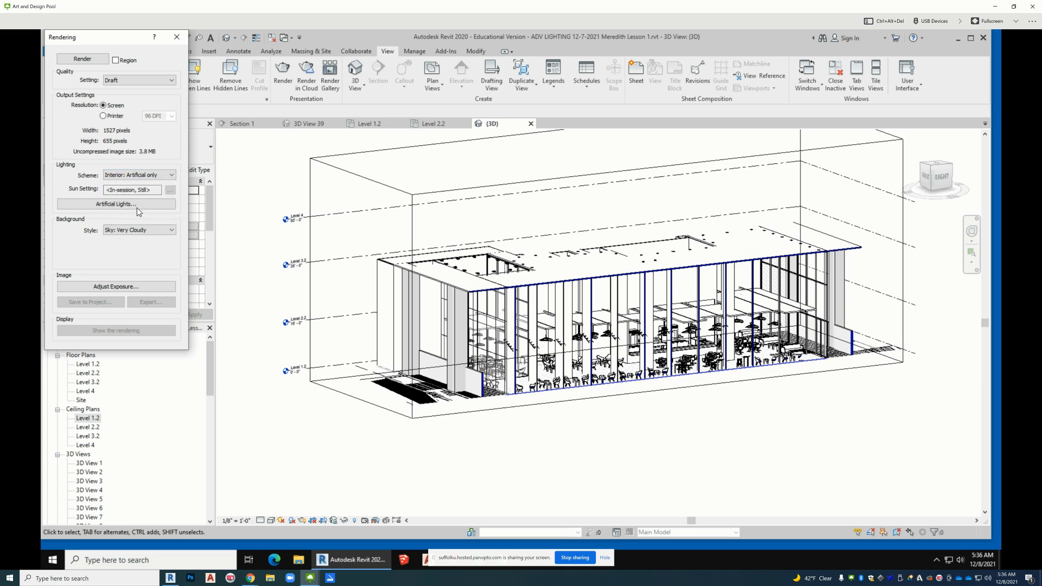
pyautogui.click(103, 59)
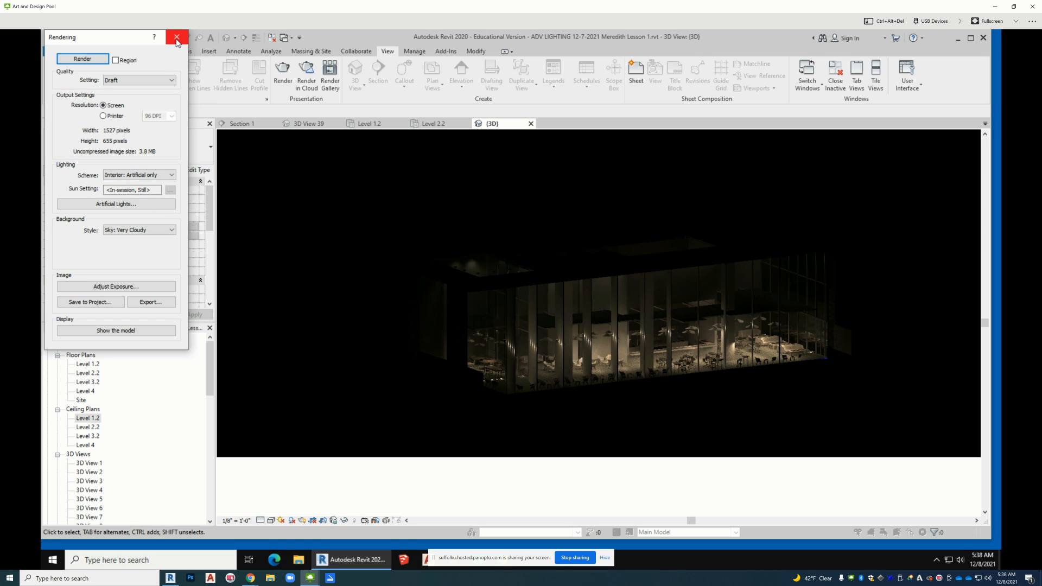
# Brighten the rendered image by applying an exposure value of 4.96, and leave the rendering
pyautogui.click(106, 287)
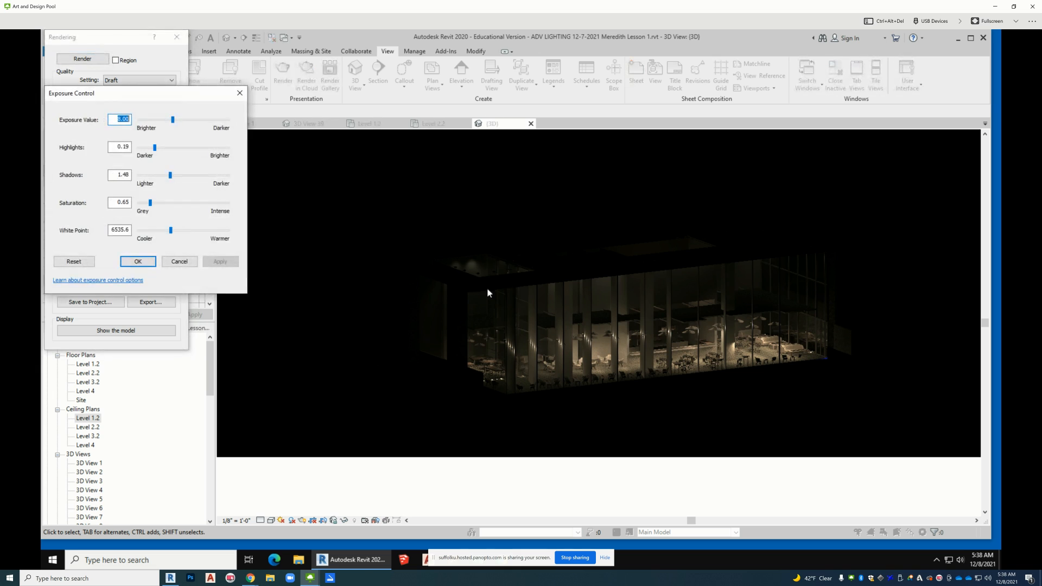
pyautogui.click(170, 120)
pyautogui.click(152, 120)
pyautogui.moveTo(140, 119); pyautogui.dragTo(157, 121)
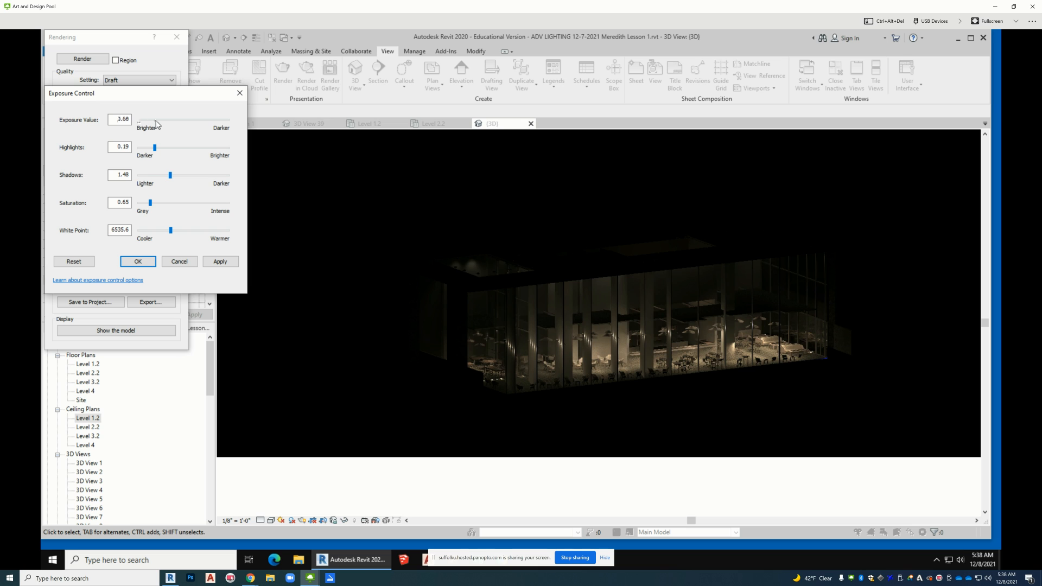
pyautogui.click(228, 261)
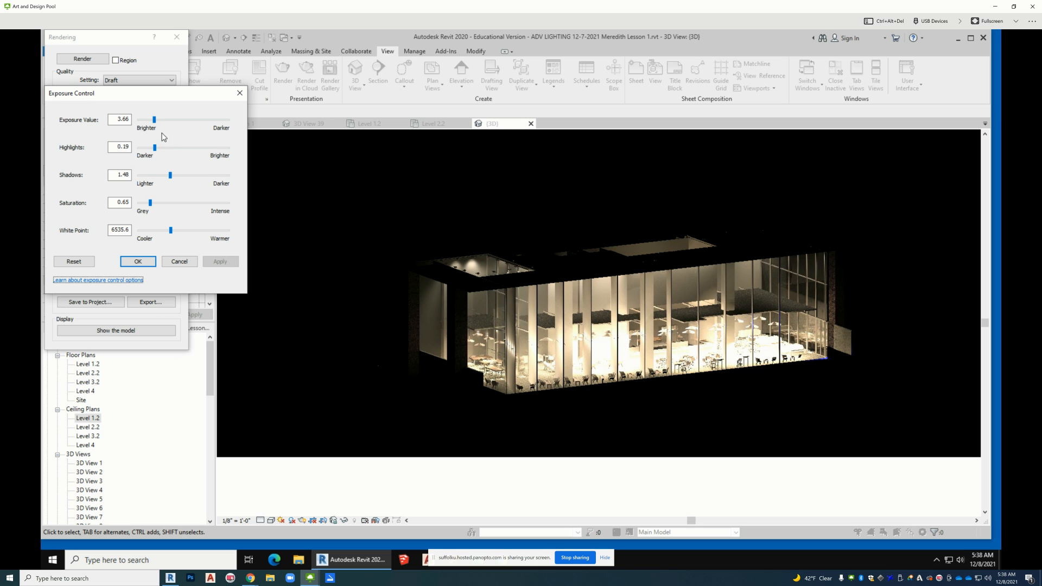
pyautogui.moveTo(154, 120); pyautogui.dragTo(159, 120)
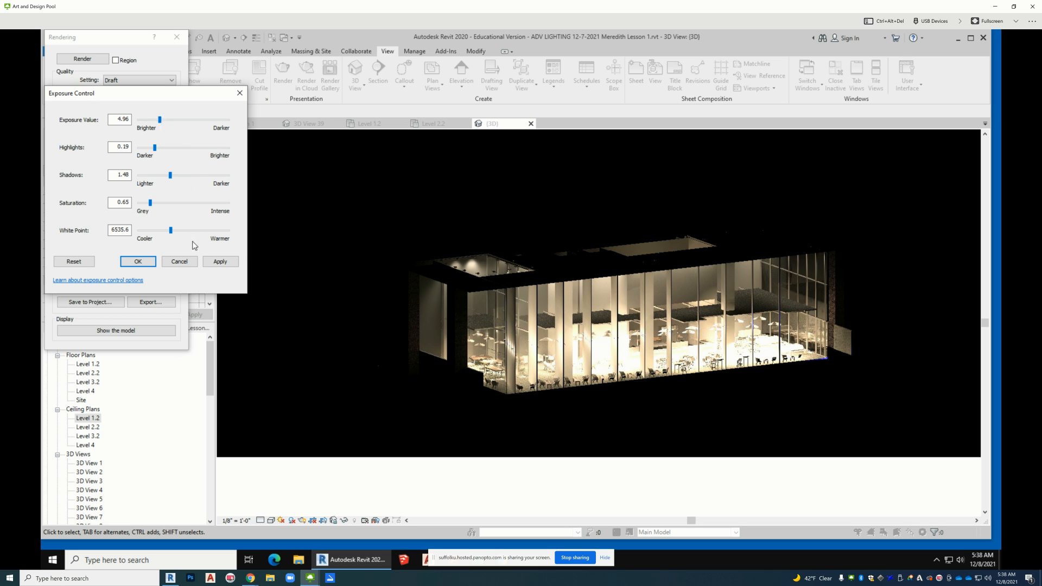
pyautogui.click(217, 262)
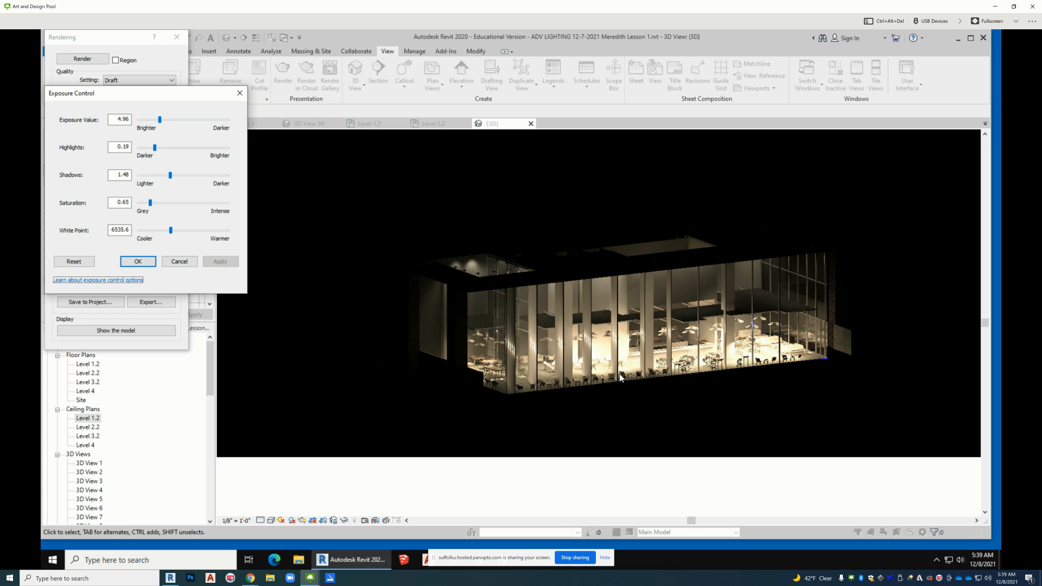
pyautogui.click(240, 94)
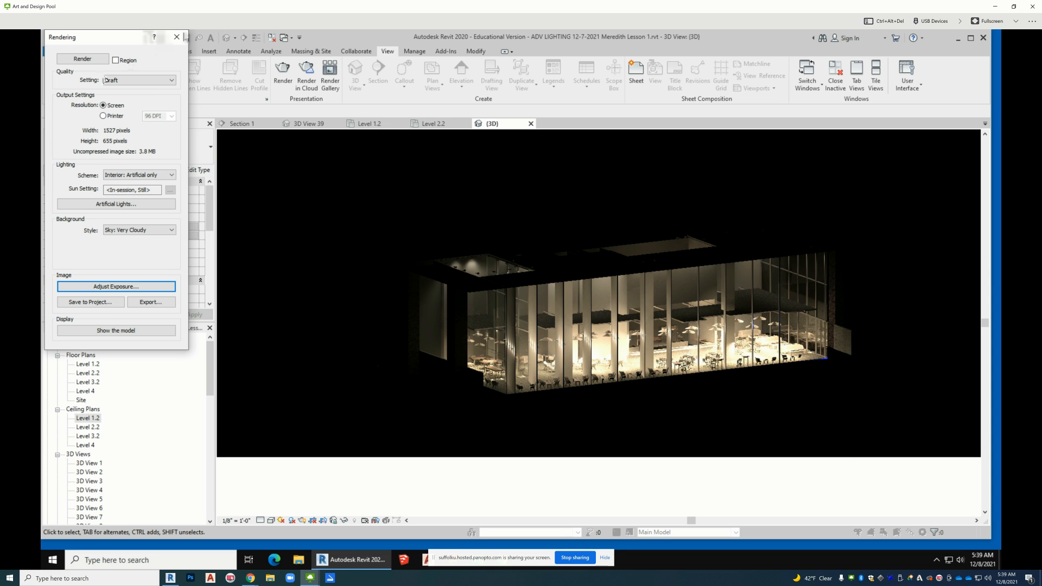
pyautogui.click(177, 37)
# Frame the glazed long side of the building closer and from a lower, nearly eye-level angle
pyautogui.scroll(1, 686, 279)
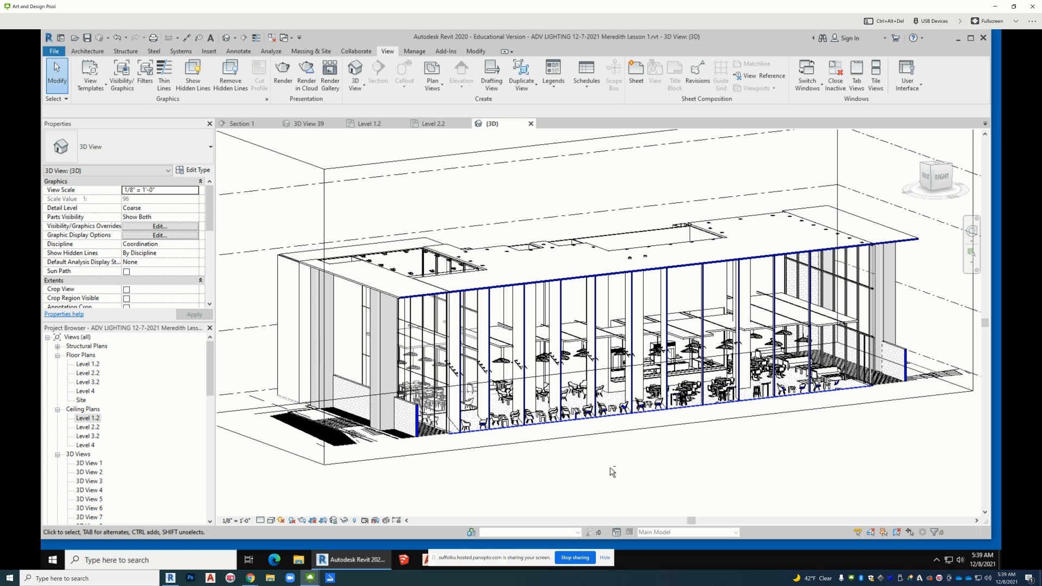
pyautogui.keyDown('shift'); pyautogui.moveTo(609, 472); pyautogui.dragTo(600, 444, button='middle'); pyautogui.keyUp('shift')
pyautogui.scroll(2, 591, 444)
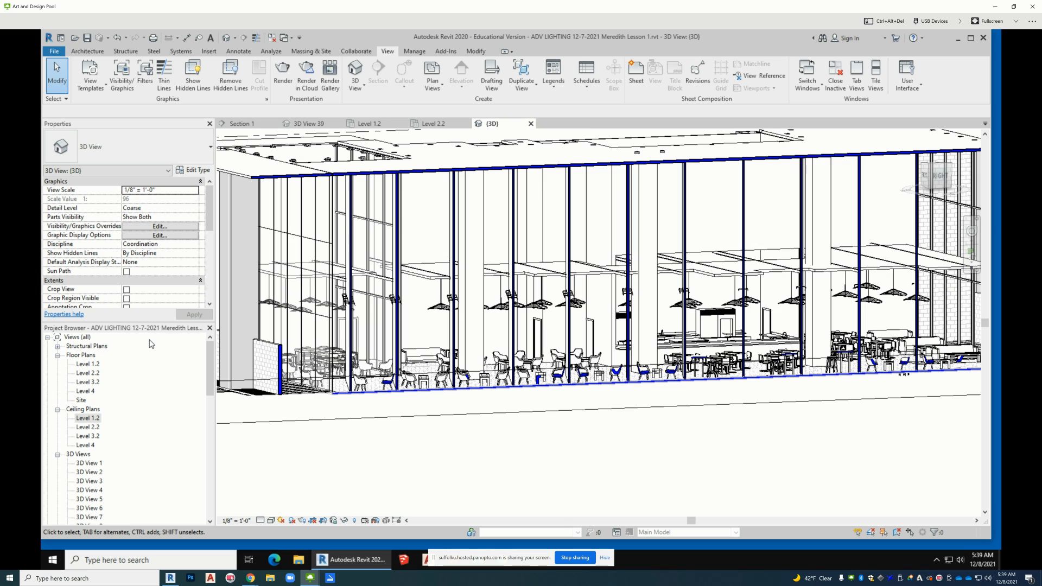
# Render the 3D view at Medium quality, with the progress dialog not closing by itself, and dismiss that dialog
pyautogui.click(302, 519)
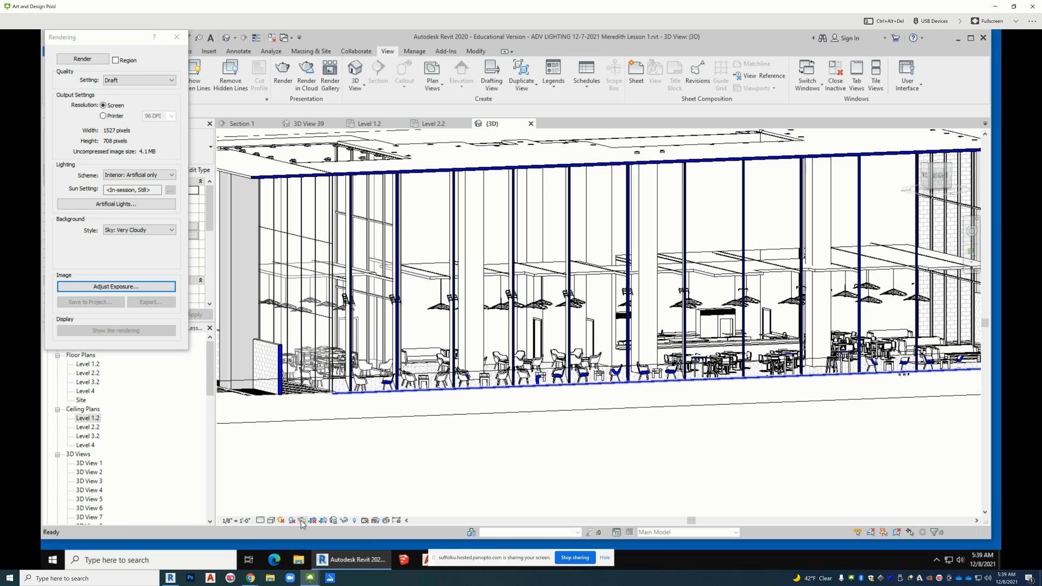
pyautogui.click(139, 80)
pyautogui.click(131, 100)
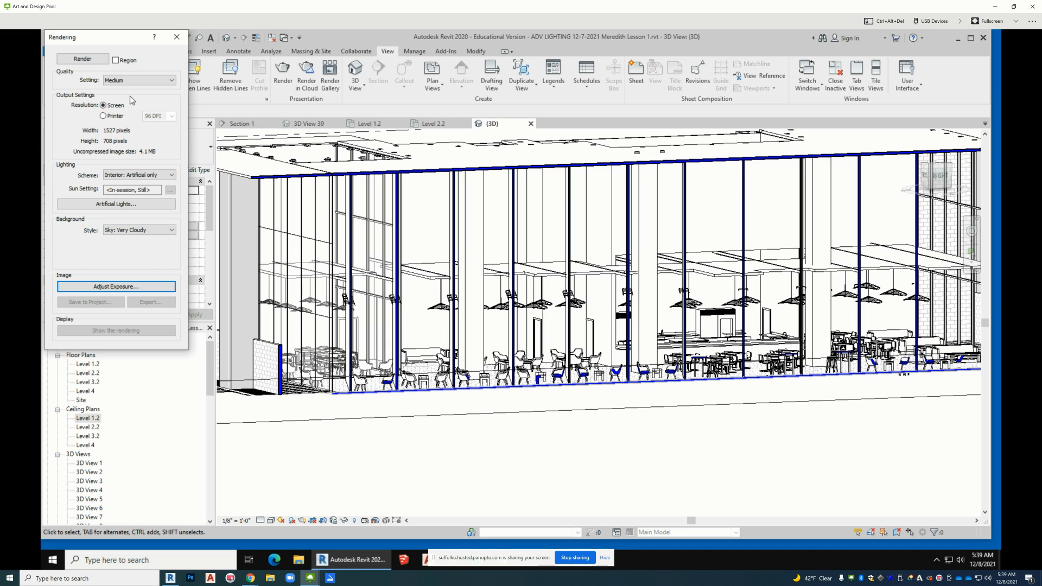
pyautogui.click(100, 60)
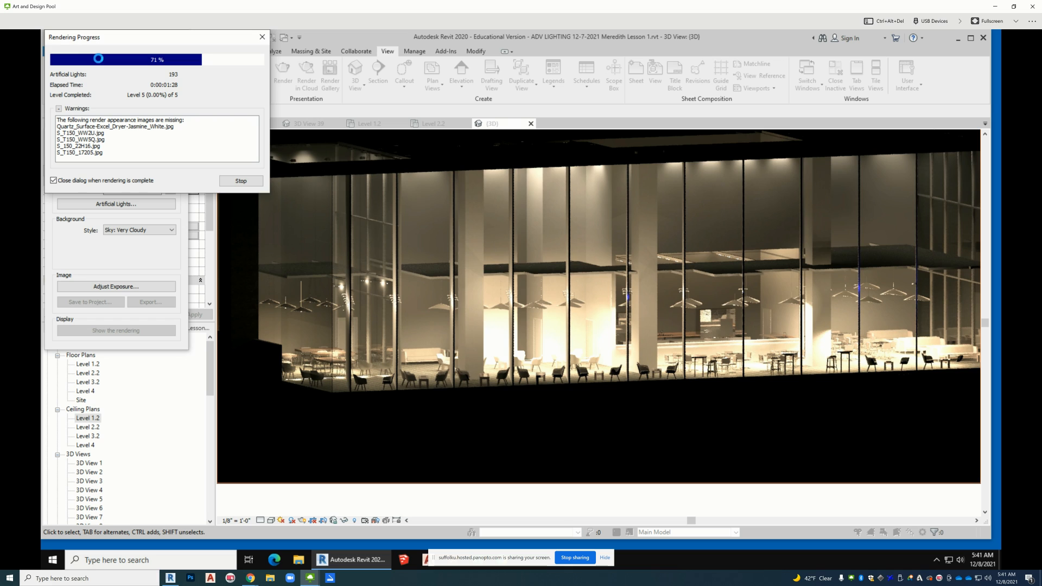
pyautogui.click(54, 180)
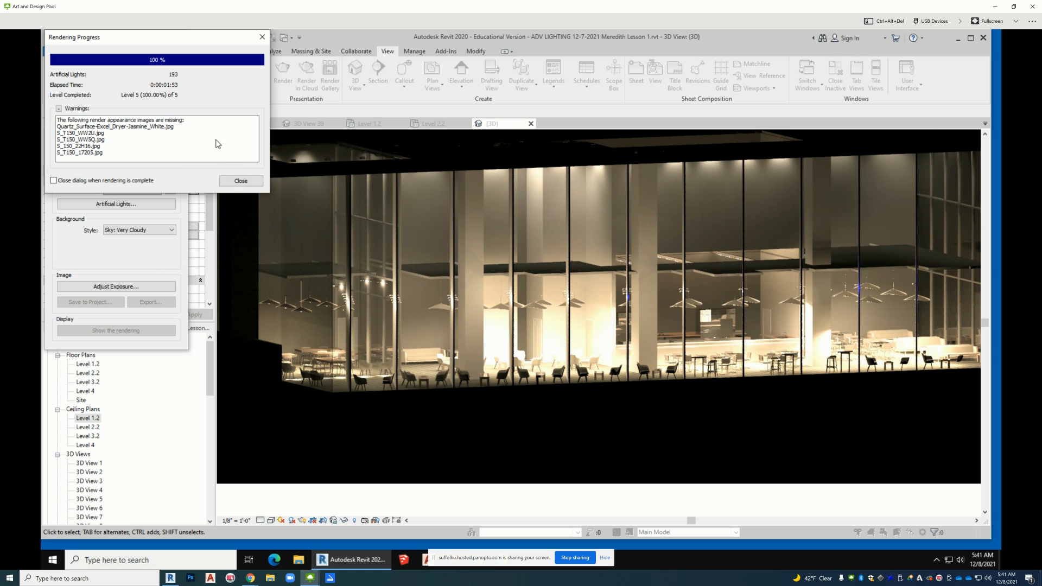
pyautogui.click(262, 37)
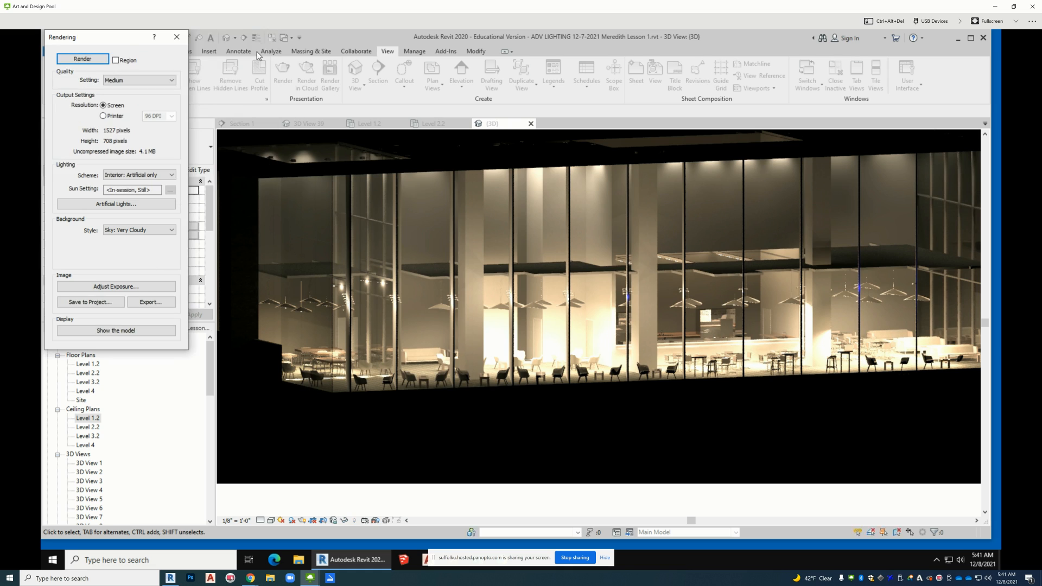
# Save the rendering to the project as "medium Section 1 in 3d (using section box)" and leave the rendering settings
pyautogui.click(103, 302)
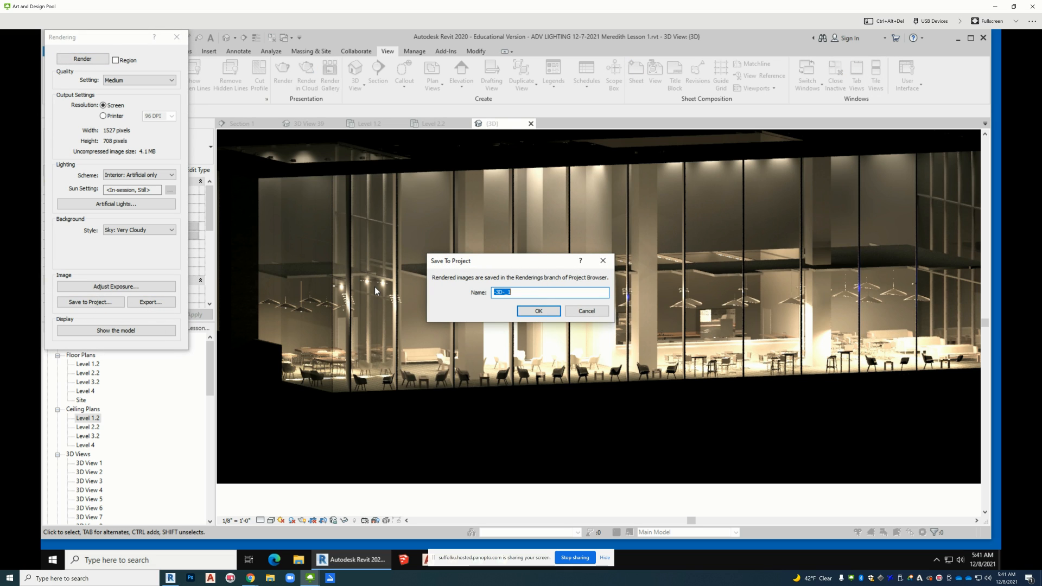
pyautogui.write('medium Section 1 in 3d (using section box)')
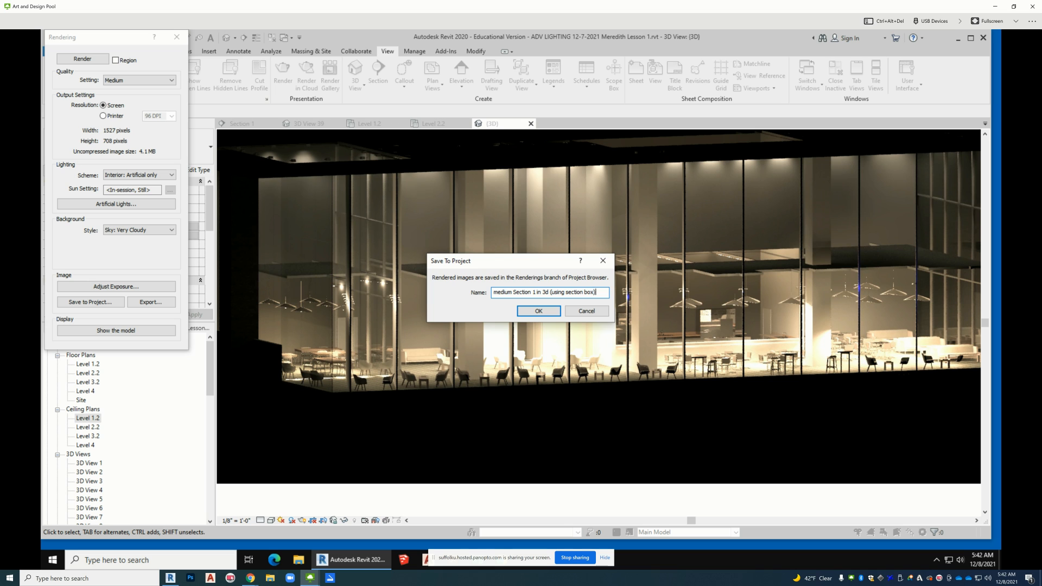
pyautogui.press('Return')
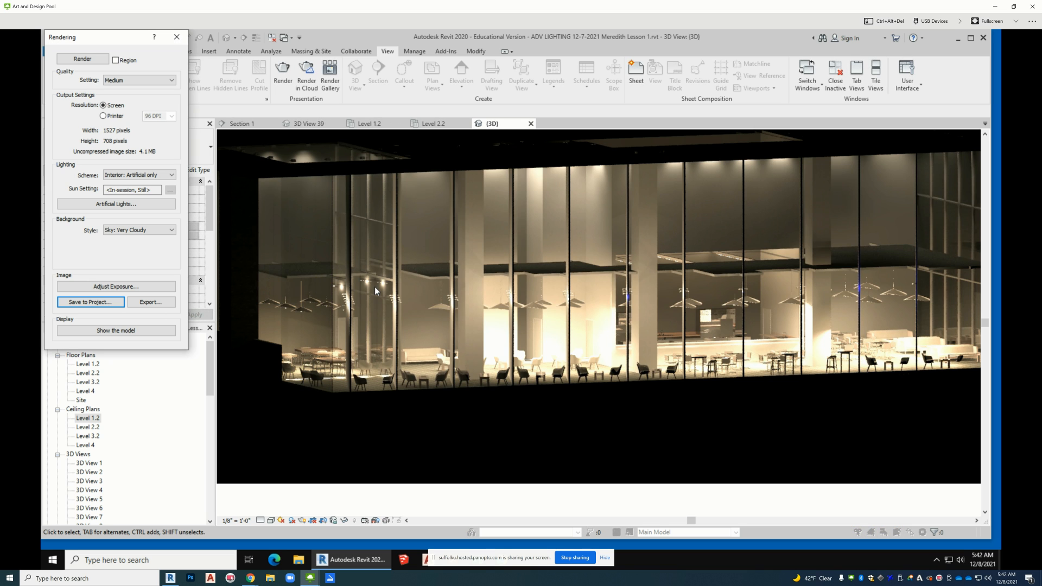
pyautogui.click(178, 40)
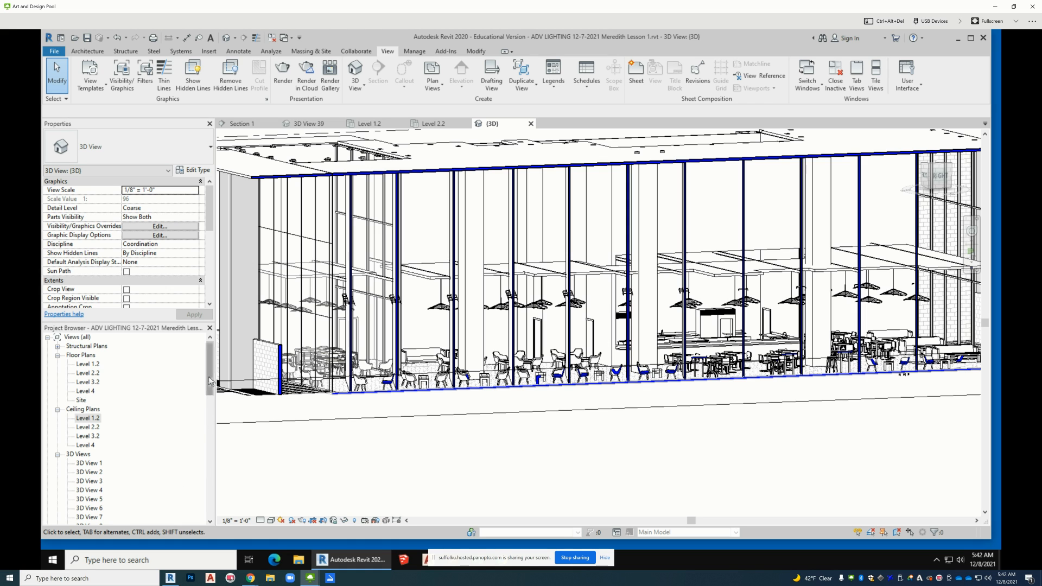
# View the saved rendering "medium Section 1 in 3d (using section box)" among the project's renderings, and return to the {3D} view
pyautogui.moveTo(209, 378); pyautogui.dragTo(216, 498)
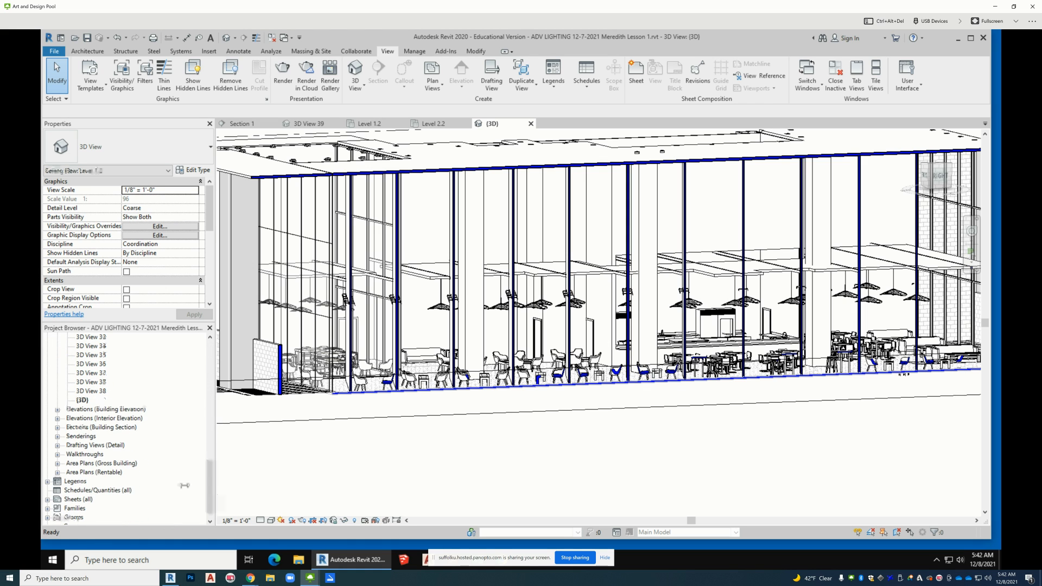
pyautogui.click(57, 436)
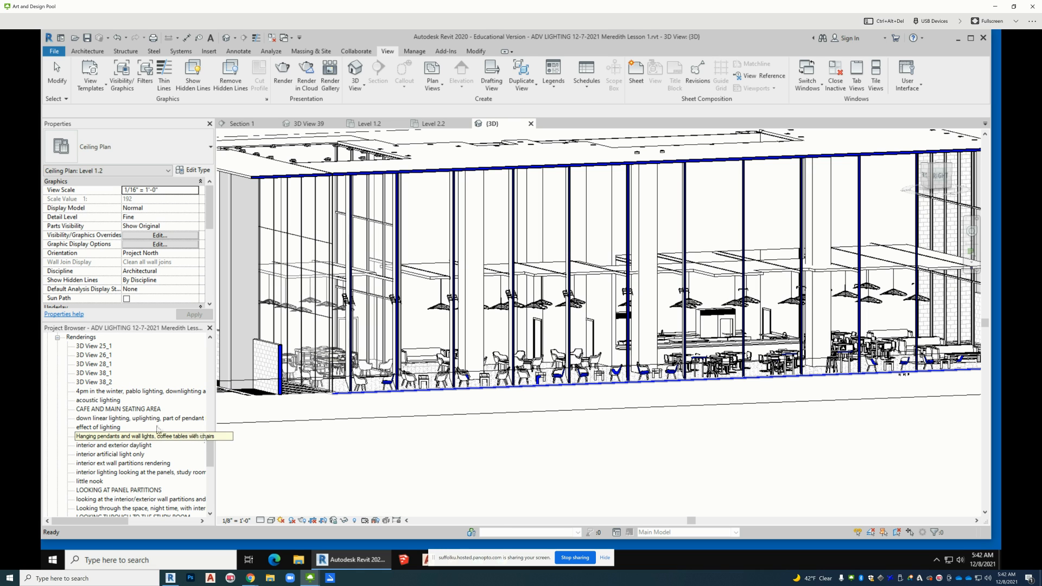
pyautogui.scroll(-1, 138, 418)
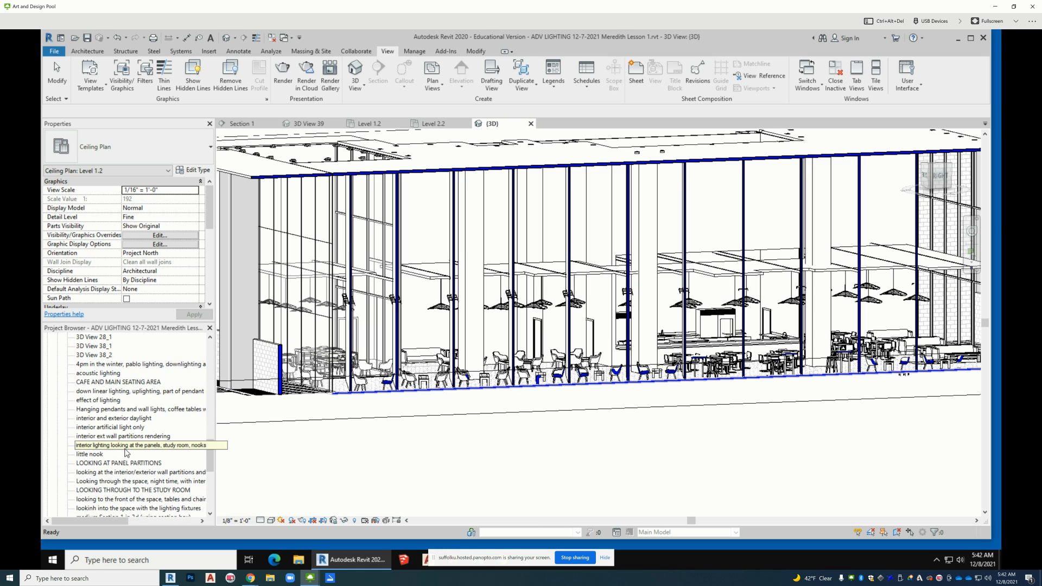
pyautogui.scroll(-2, 126, 453)
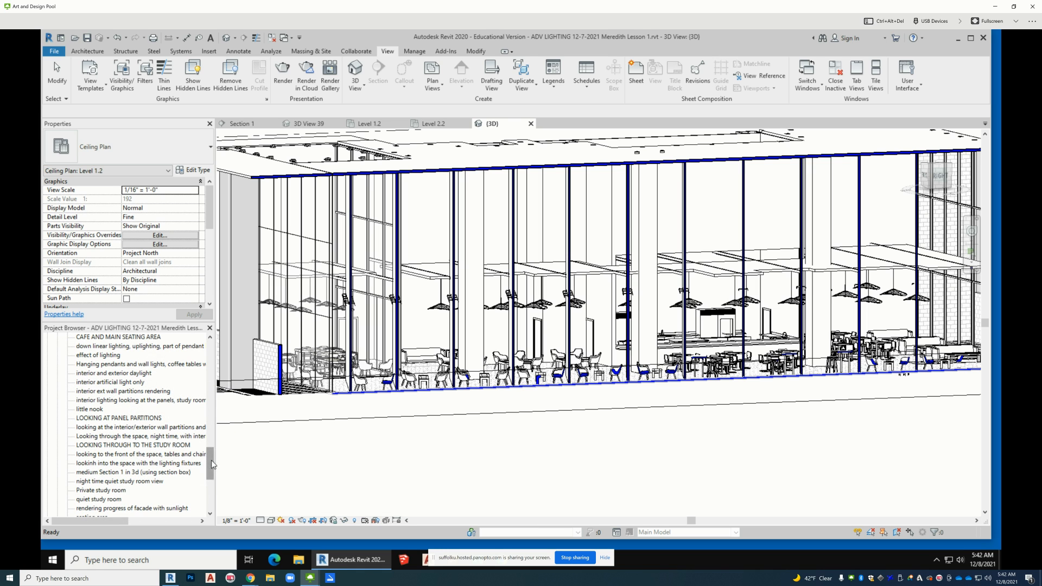
pyautogui.moveTo(212, 462)
pyautogui.mouseDown()
pyautogui.moveTo(213, 484)
pyautogui.moveTo(213, 434)
pyautogui.moveTo(212, 455)
pyautogui.mouseUp()
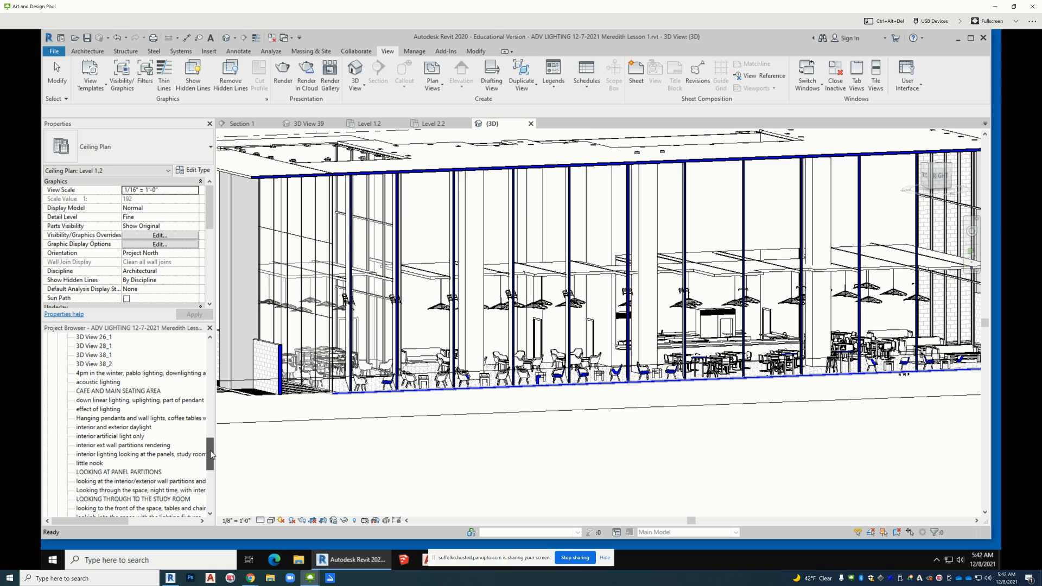
pyautogui.moveTo(212, 455); pyautogui.dragTo(188, 479)
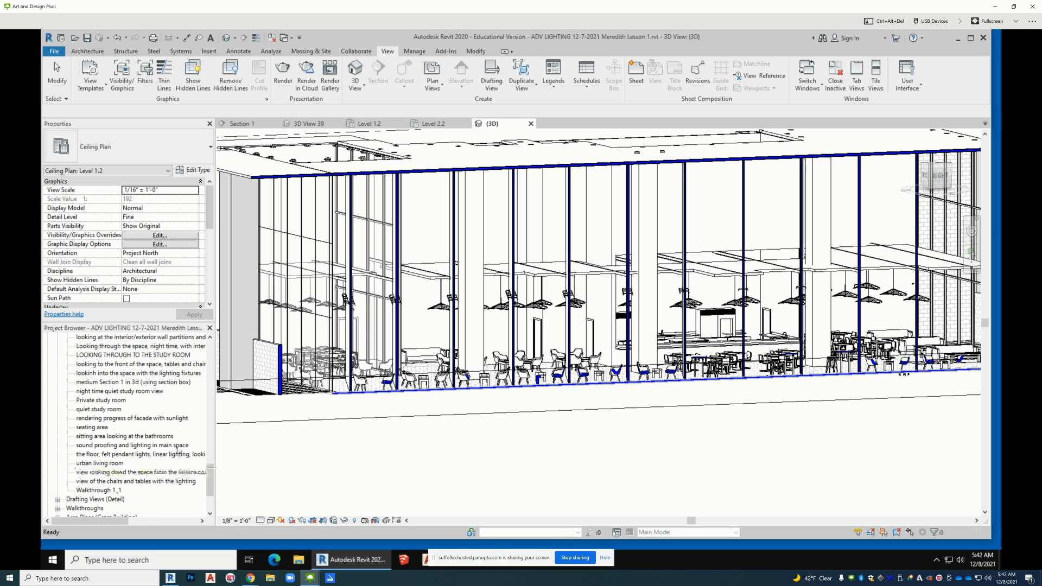
pyautogui.click(163, 383)
pyautogui.doubleClick(163, 383)
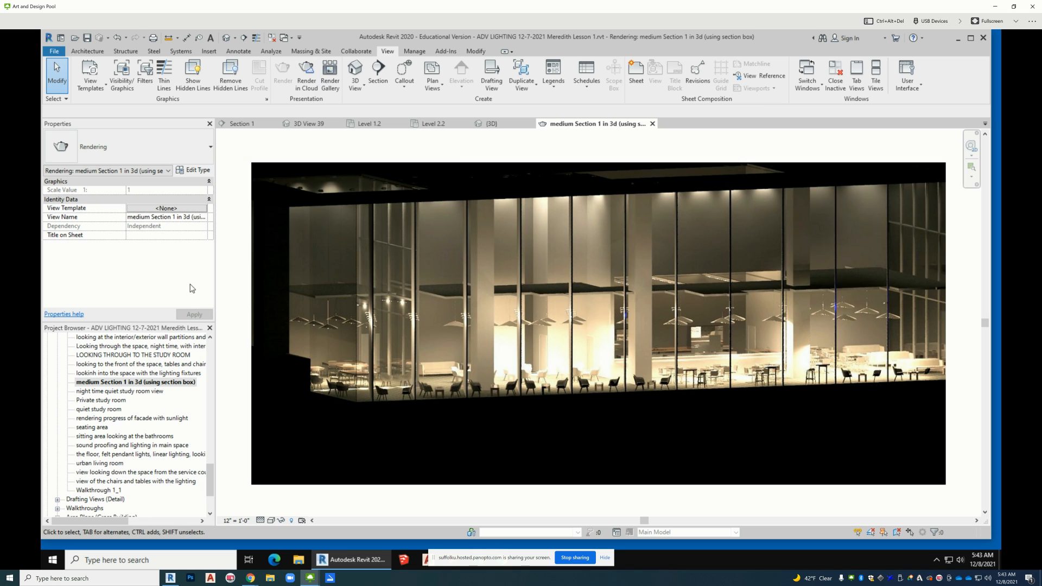
pyautogui.click(507, 124)
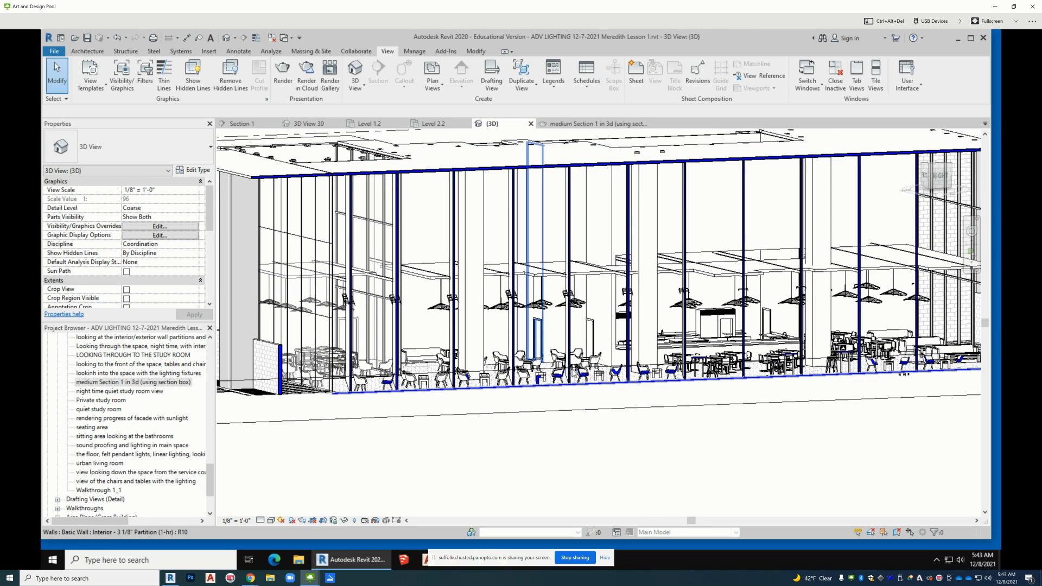